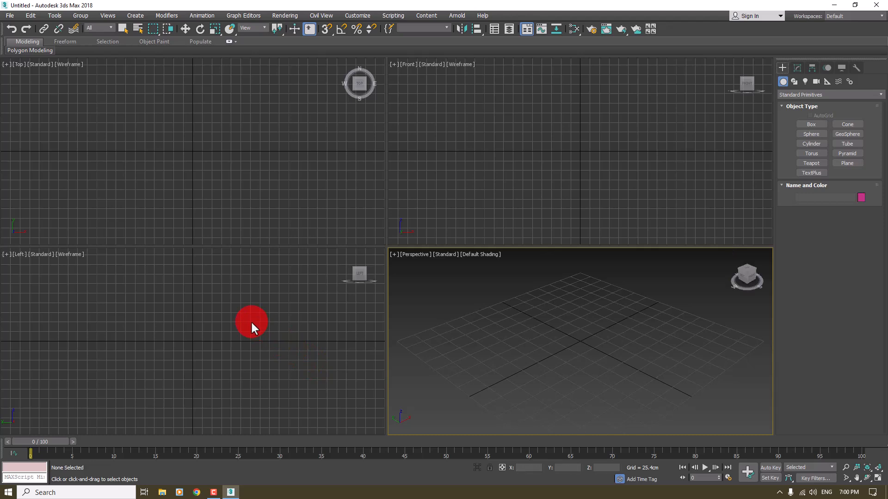
pyautogui.click(244, 213)
pyautogui.click(459, 185)
pyautogui.click(236, 362)
pyautogui.click(503, 322)
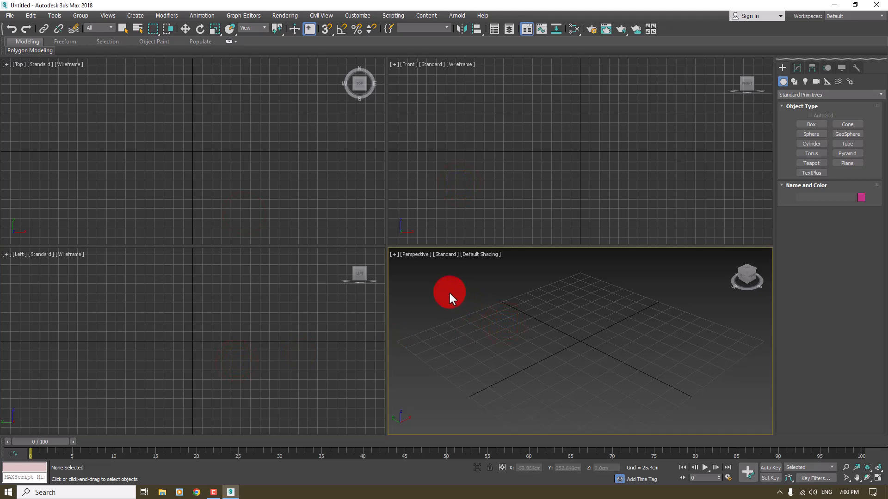
pyautogui.click(216, 491)
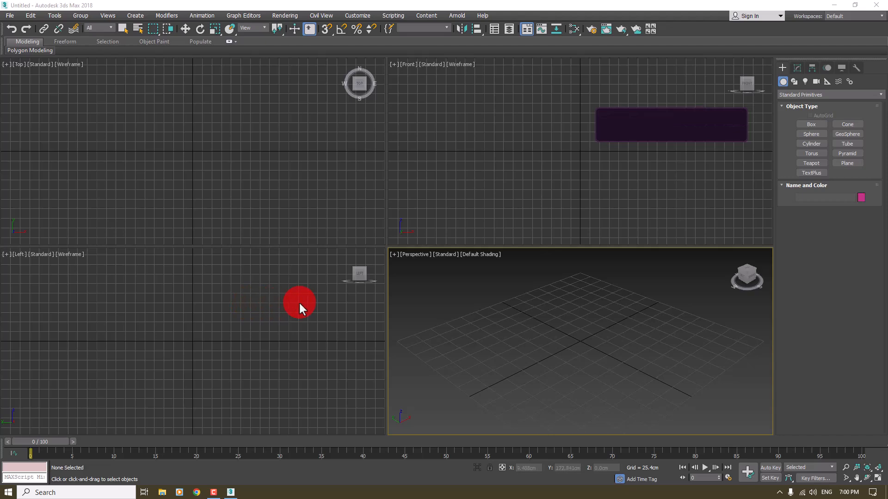
# Step: Maximize the Perspective viewport and apply the ame-light UI scheme with the Custom UI and Defaults Switcher, keeping the Max tool options
pyautogui.keyDown('alt'); pyautogui.moveTo(519, 306); pyautogui.dragTo(471, 300, button='middle'); pyautogui.keyUp('alt')
pyautogui.hotkey('alt', 'w')
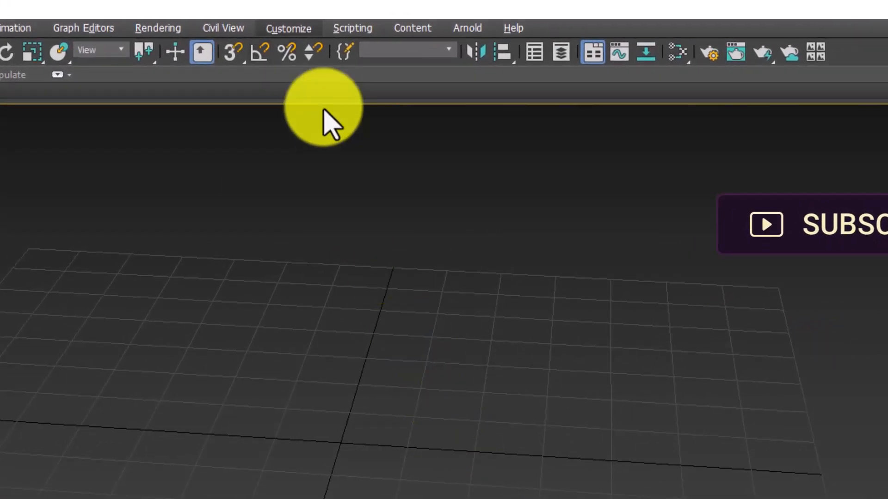
pyautogui.click(316, 23)
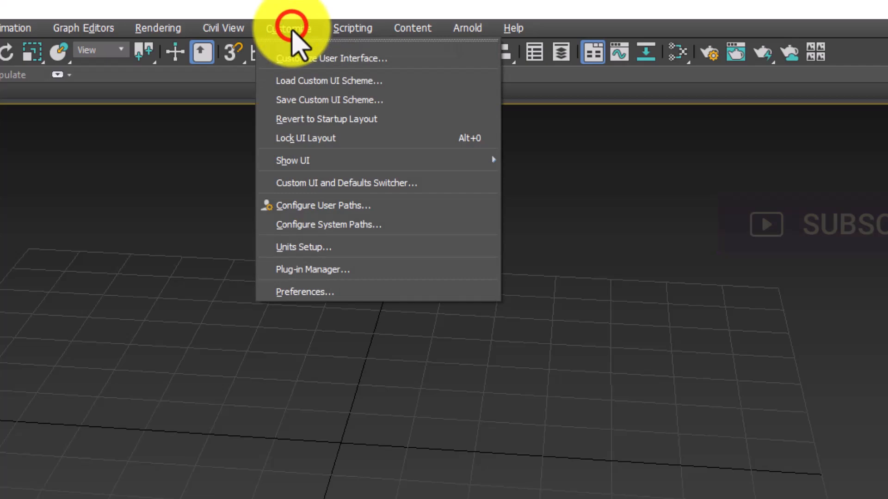
pyautogui.click(297, 183)
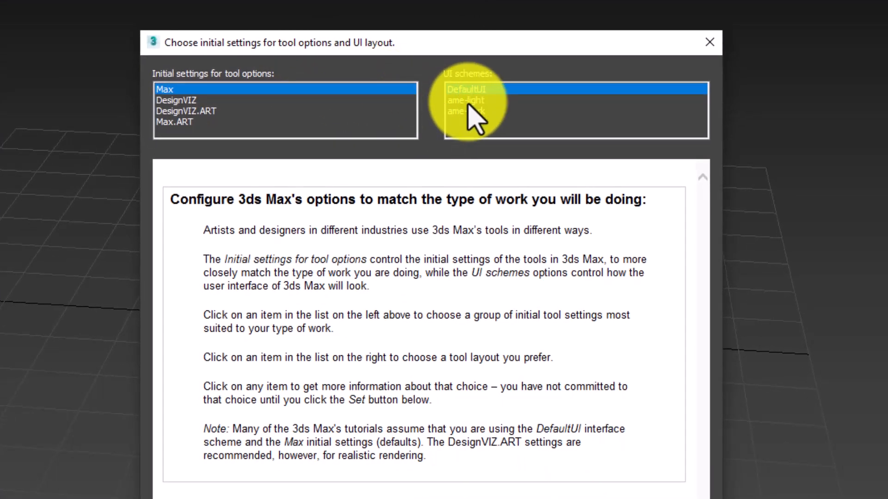
pyautogui.click(465, 101)
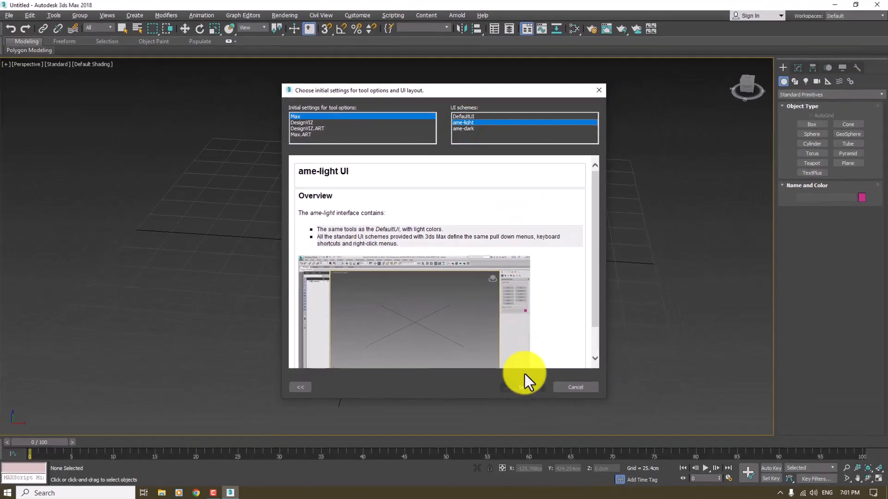
pyautogui.click(527, 384)
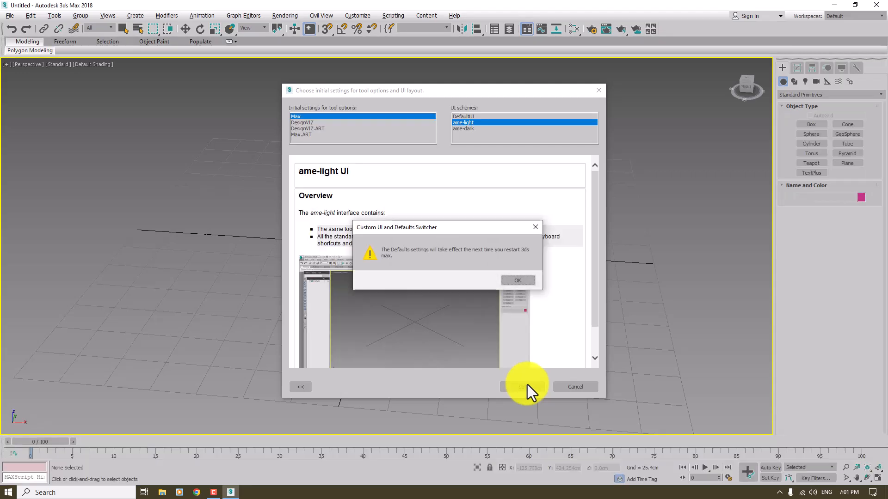
pyautogui.click(527, 280)
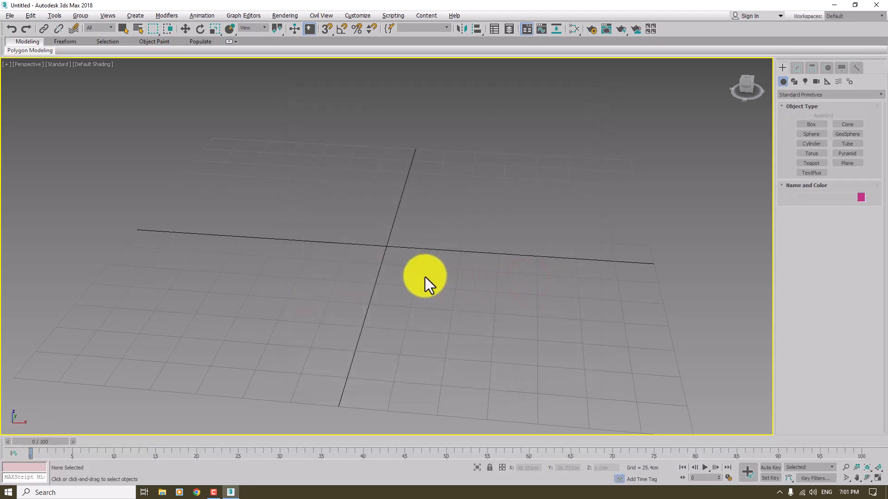
# Step: Restore the four-viewport layout, activate the Top, Front, Left and Perspective viewports in turn, and toggle the Perspective viewport's maximized state
pyautogui.hotkey('alt', 'w')
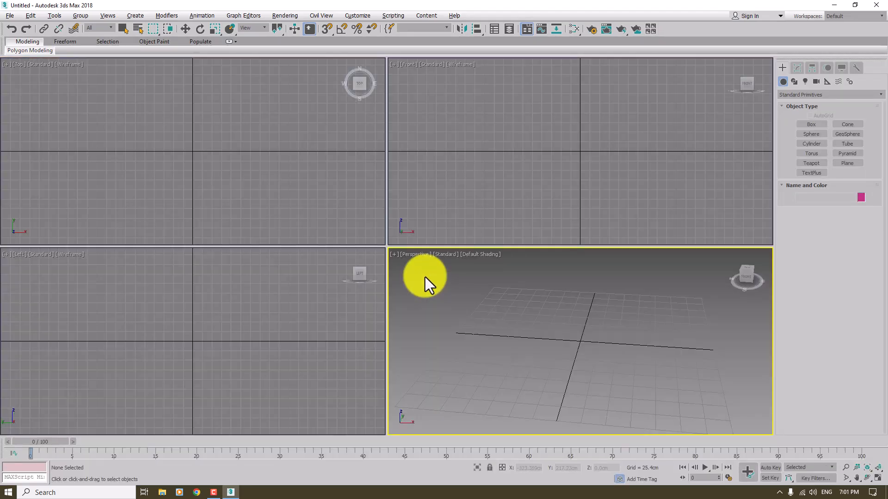
pyautogui.click(252, 194)
pyautogui.click(457, 174)
pyautogui.click(297, 287)
pyautogui.click(447, 289)
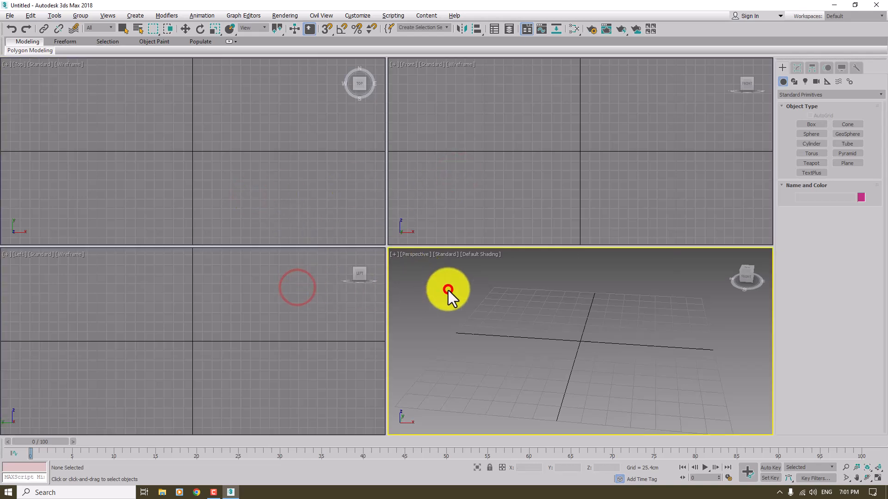
pyautogui.hotkey('alt', 'w')
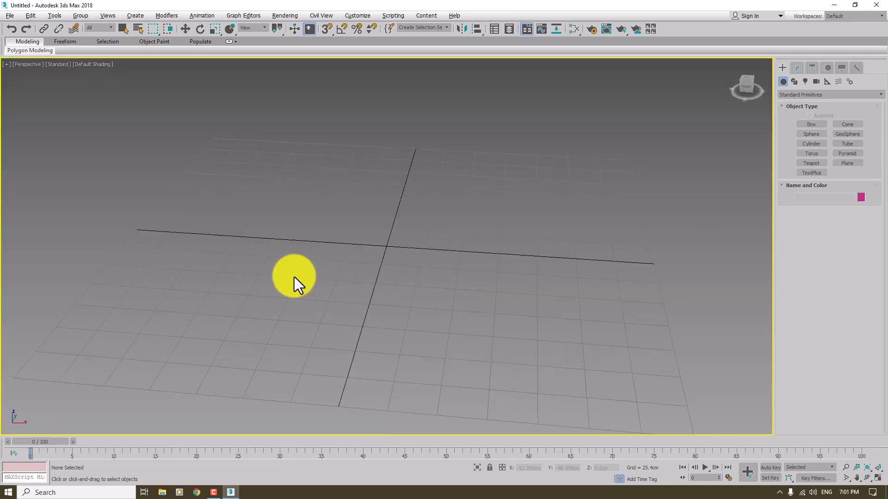
pyautogui.hotkey('alt', 'w')
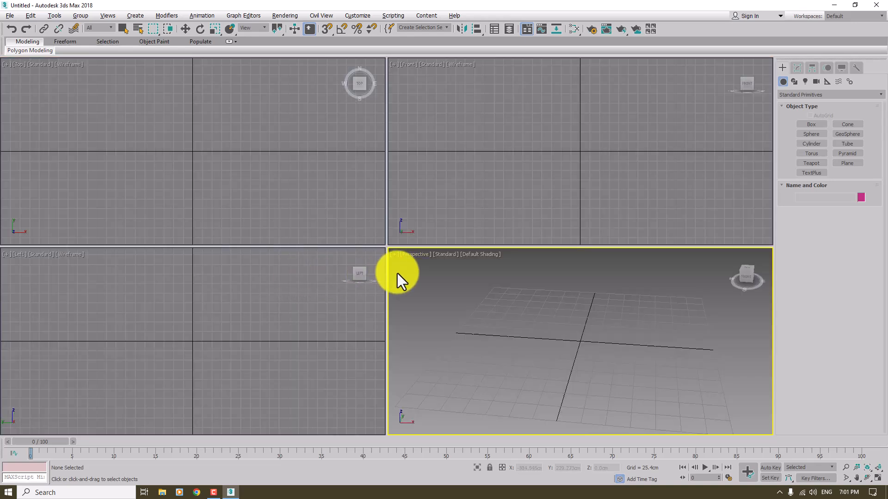
pyautogui.click(14, 18)
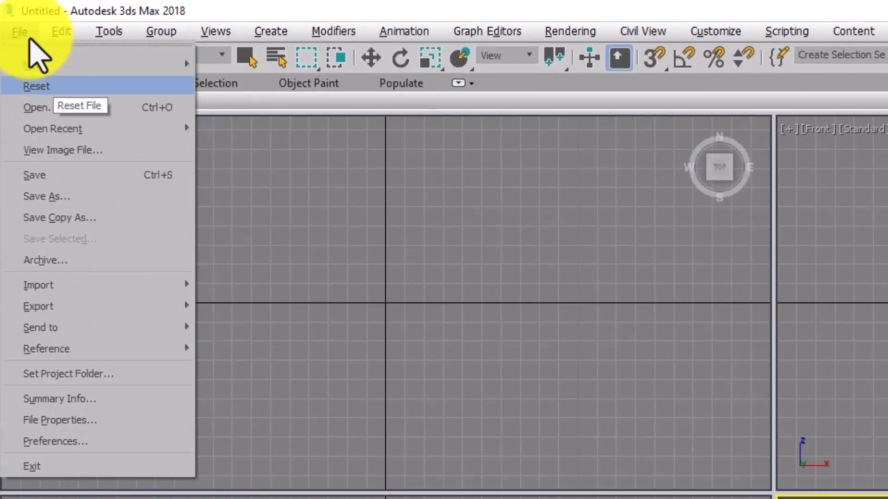
pyautogui.press('Down')
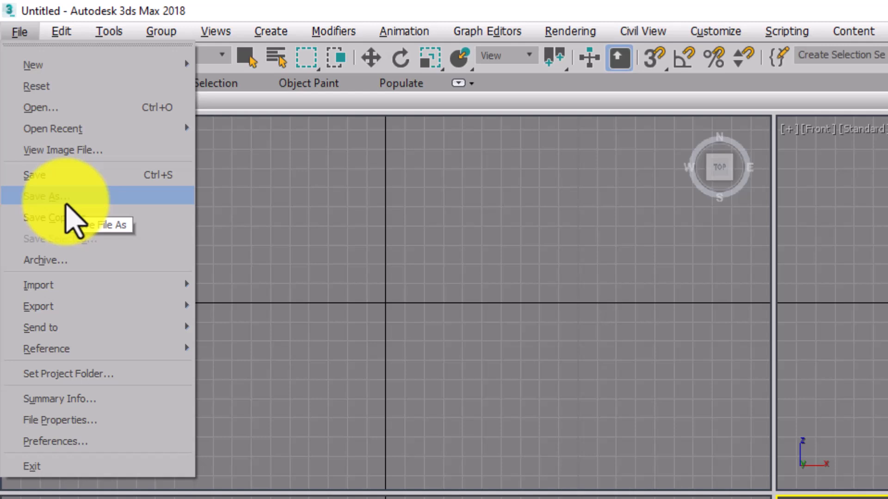
pyautogui.moveTo(59, 285)
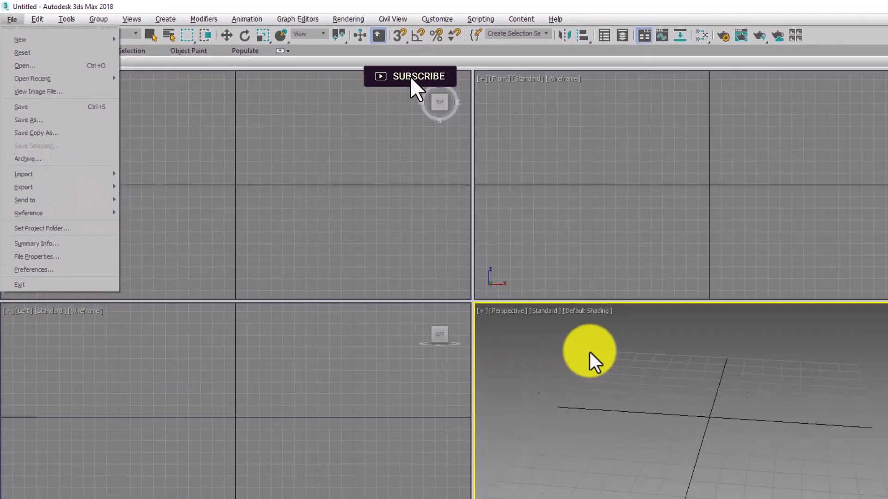
pyautogui.click(482, 287)
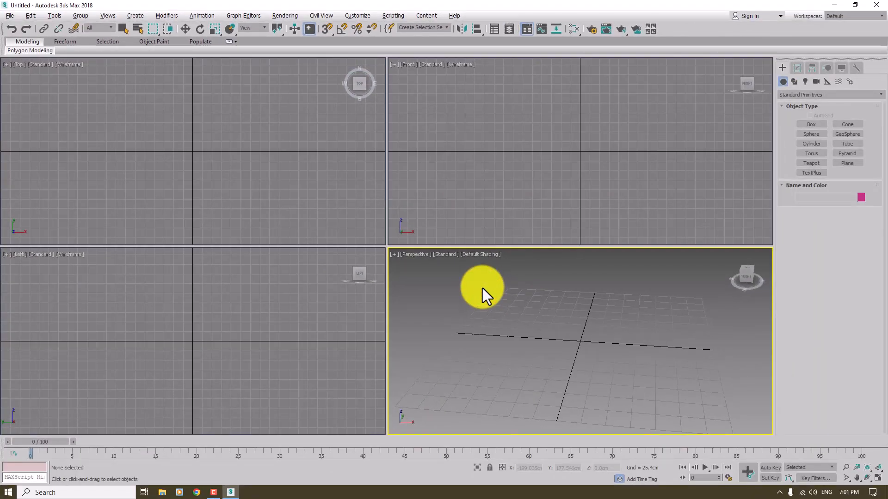
# Step: Maximize the Perspective viewport and orbit, pan and zoom around the empty home grid
pyautogui.hotkey('alt', 'w')
pyautogui.keyDown('alt'); pyautogui.moveTo(432, 283); pyautogui.dragTo(440, 265, button='middle'); pyautogui.keyUp('alt')
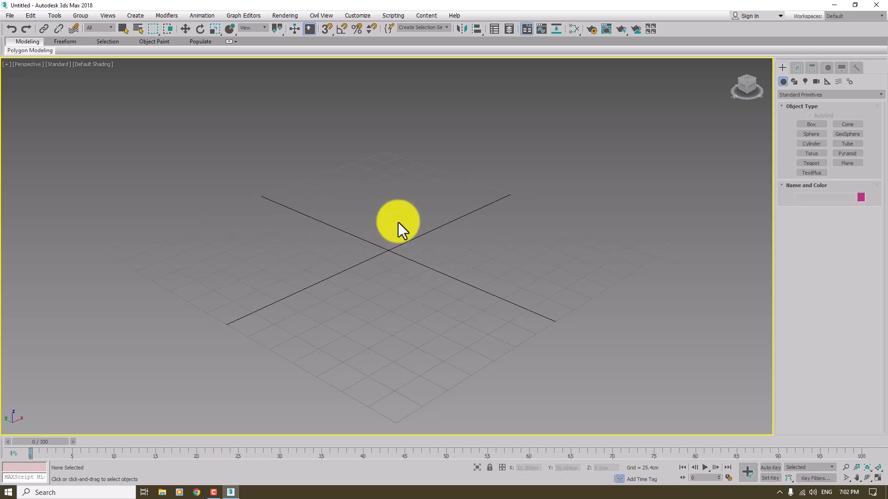
pyautogui.moveTo(398, 223); pyautogui.dragTo(402, 241, button='middle')
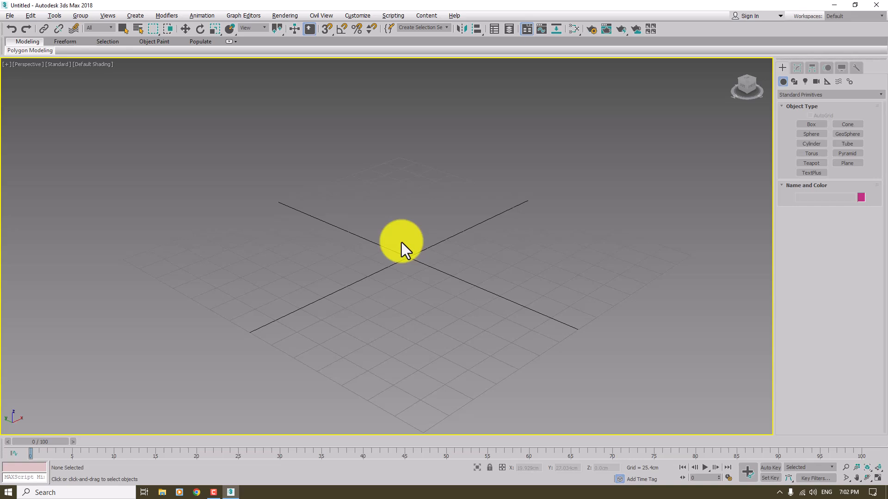
pyautogui.keyDown('alt'); pyautogui.moveTo(402, 242); pyautogui.dragTo(404, 243, button='middle'); pyautogui.keyUp('alt')
pyautogui.scroll(5, 404, 243)
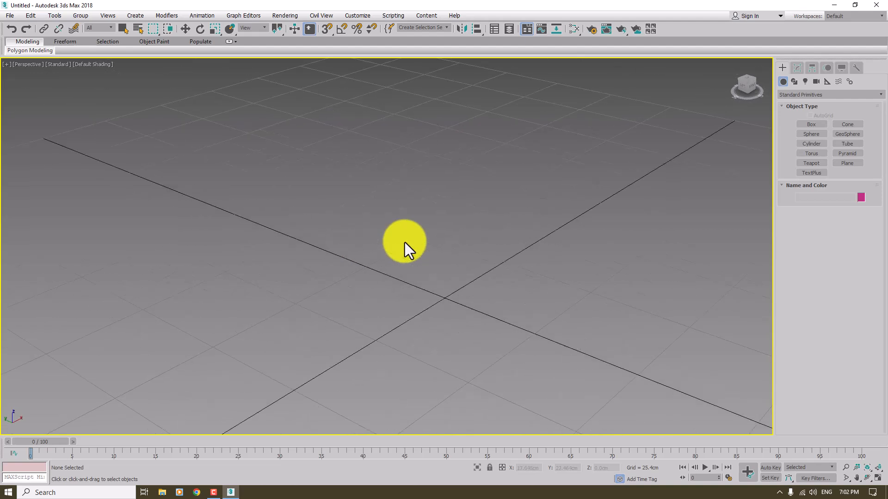
pyautogui.scroll(-5, 404, 242)
pyautogui.scroll(3, 404, 242)
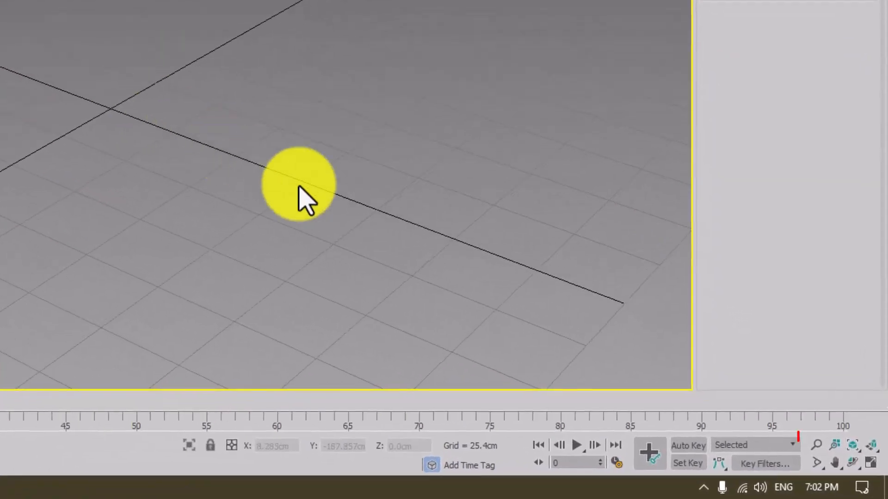
# Step: Pan the Perspective view with the Pan View tool and try the Field-of-View tool on it
pyautogui.click(832, 462)
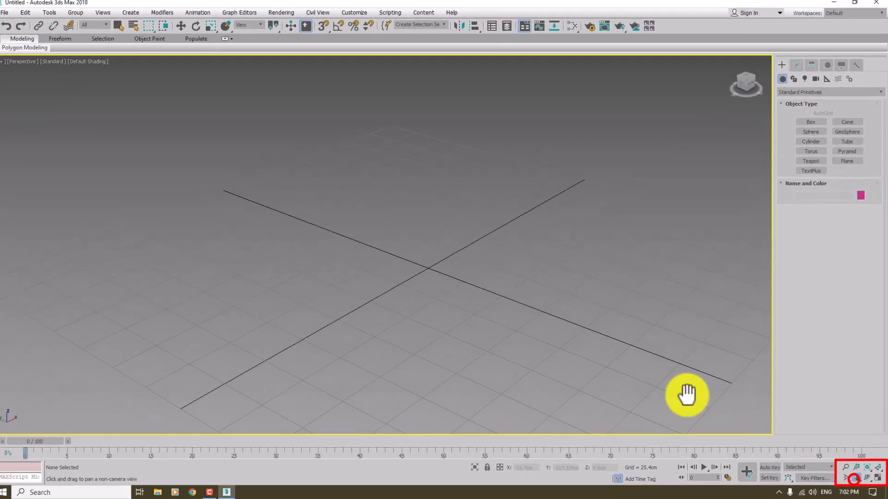
pyautogui.moveTo(532, 317); pyautogui.dragTo(565, 292)
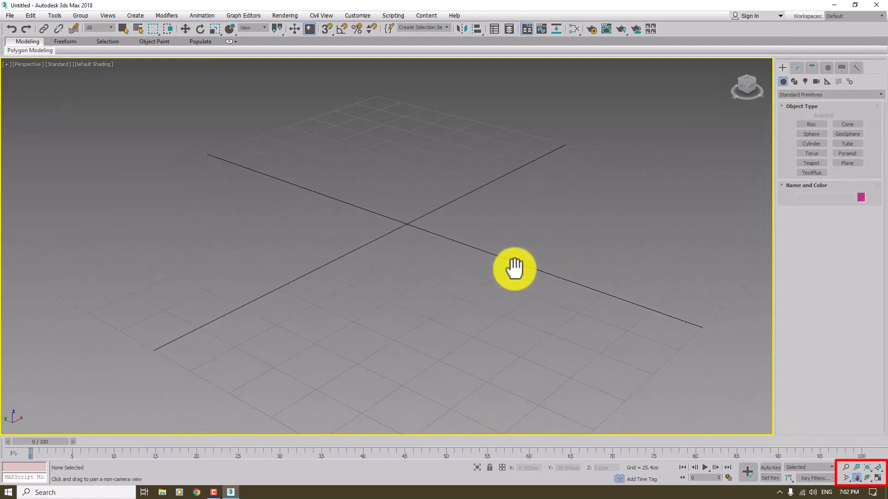
pyautogui.moveTo(514, 269); pyautogui.dragTo(575, 318)
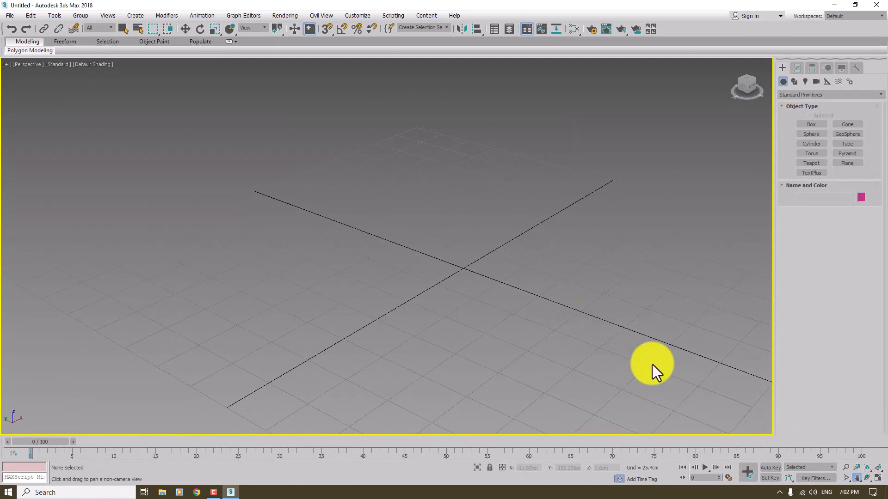
pyautogui.click(844, 478)
pyautogui.moveTo(465, 267); pyautogui.dragTo(433, 267)
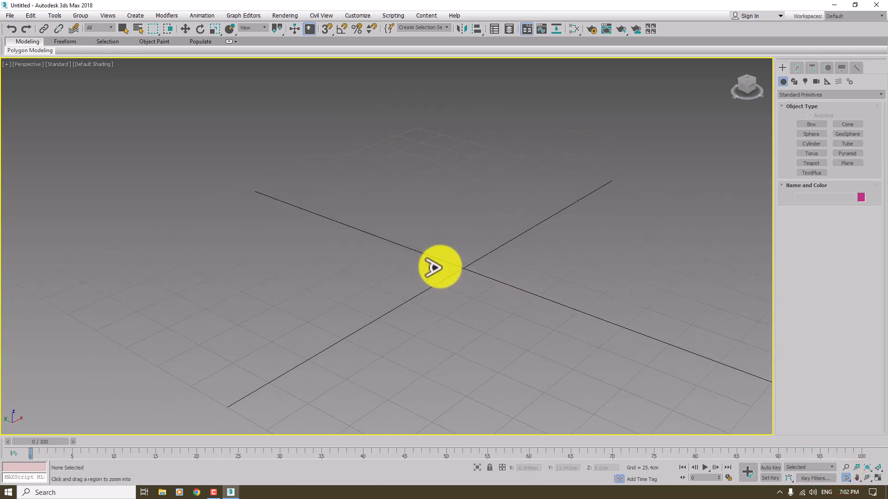
# Step: Zoom the Perspective view with the Zoom tool, zoom all four viewports together with Zoom All, and return to the Select Object tool
pyautogui.click(846, 467)
pyautogui.moveTo(328, 184)
pyautogui.mouseDown()
pyautogui.moveTo(446, 264)
pyautogui.moveTo(293, 175)
pyautogui.mouseUp()
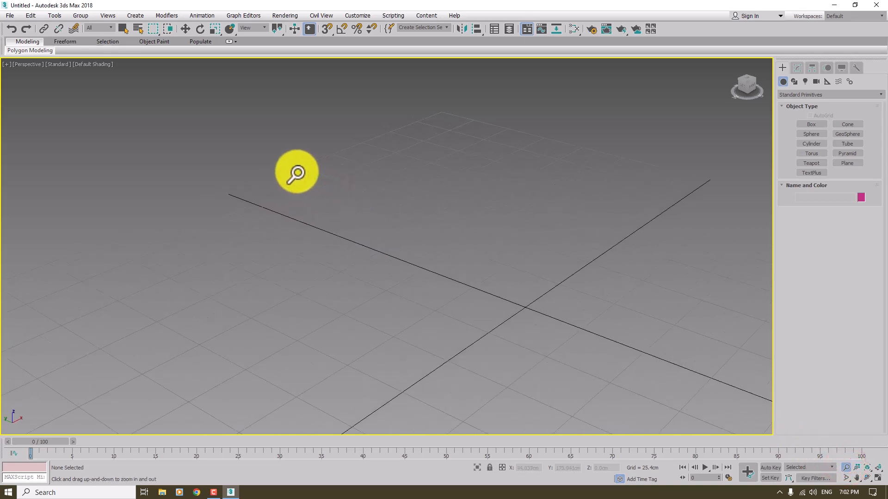
pyautogui.click(858, 468)
pyautogui.moveTo(286, 174); pyautogui.dragTo(340, 207)
pyautogui.hotkey('alt', 'w')
pyautogui.moveTo(509, 311); pyautogui.dragTo(546, 312)
pyautogui.hotkey('alt', 'w')
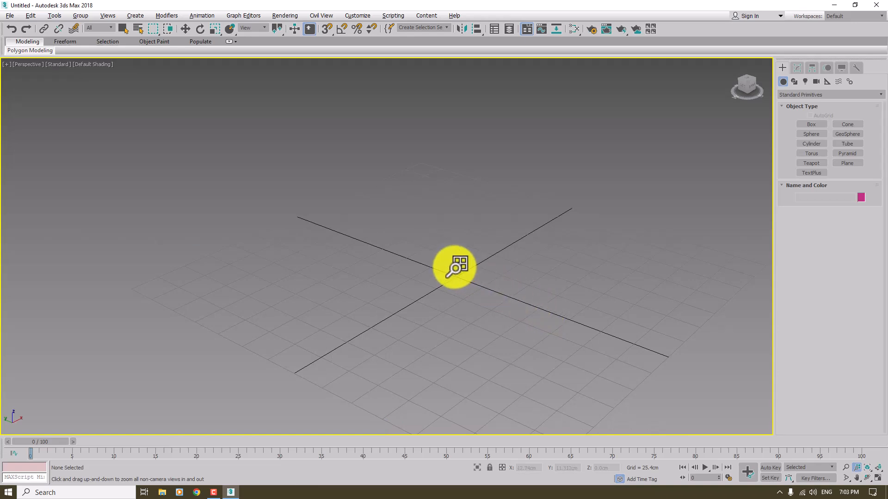
pyautogui.press('q')
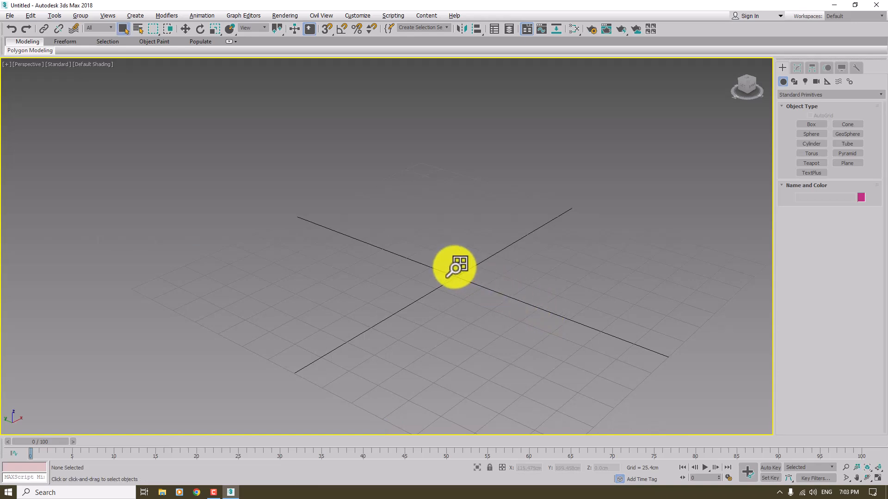
pyautogui.click(481, 272)
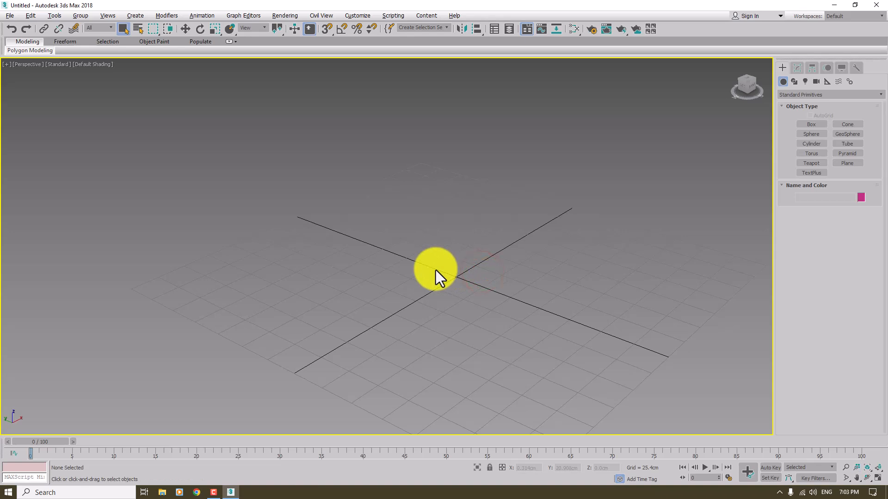
# Step: Switch the geometry category to Extended Primitives, look through the other categories, and return to Standard Primitives
pyautogui.scroll(10, 436, 270)
pyautogui.scroll(3, 436, 271)
pyautogui.scroll(-10, 435, 270)
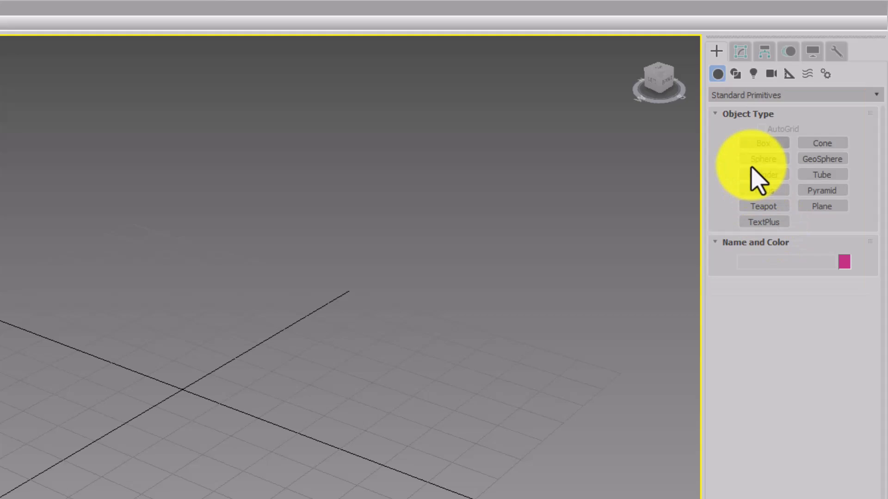
pyautogui.click(729, 97)
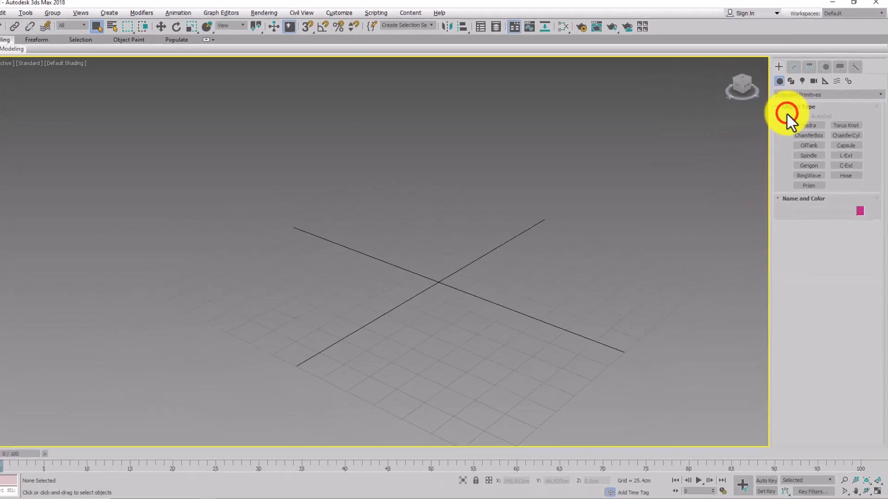
pyautogui.click(736, 96)
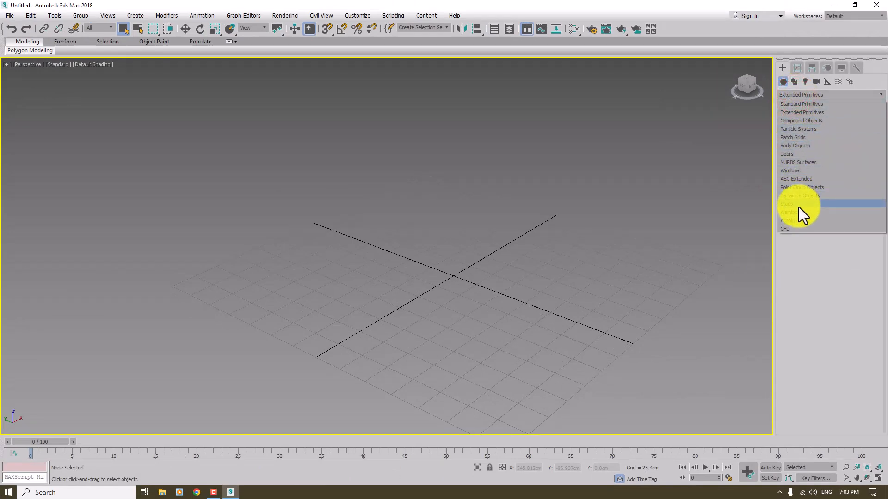
pyautogui.click(793, 105)
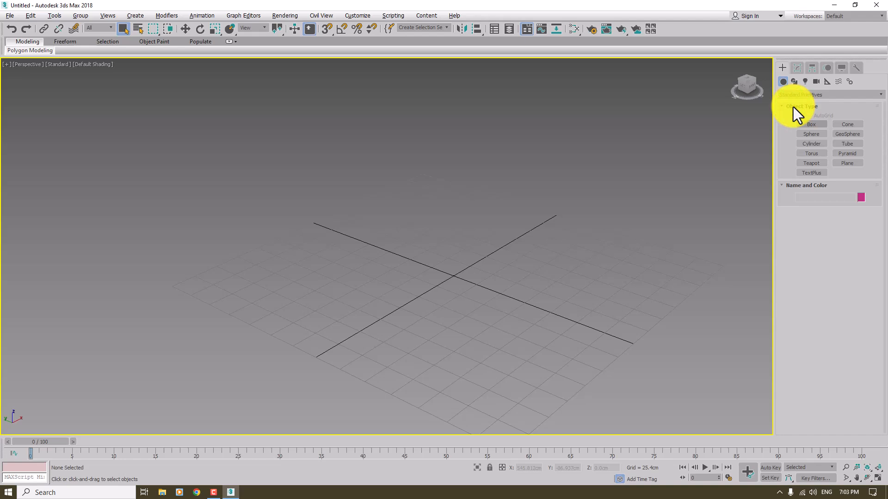
# Step: Create a box about 109 cm long, 161 cm wide and 53 cm high near the grid's centre and display its edged faces
pyautogui.click(803, 124)
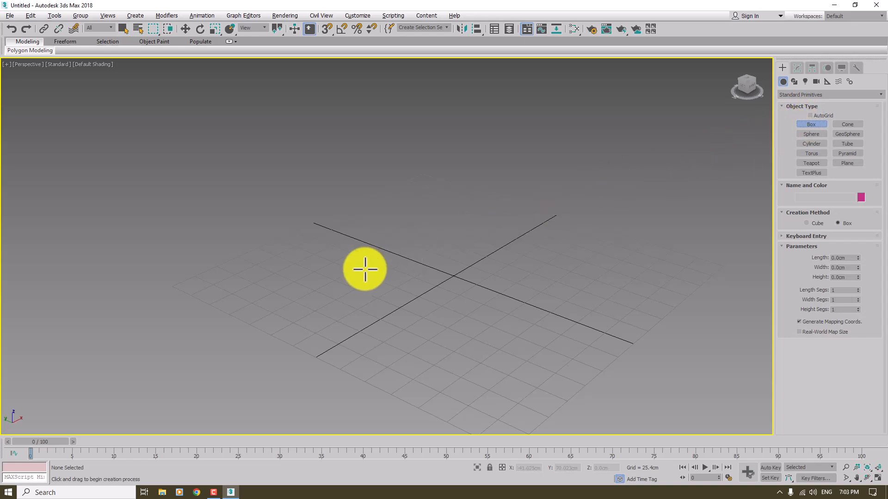
pyautogui.moveTo(365, 268); pyautogui.dragTo(560, 244)
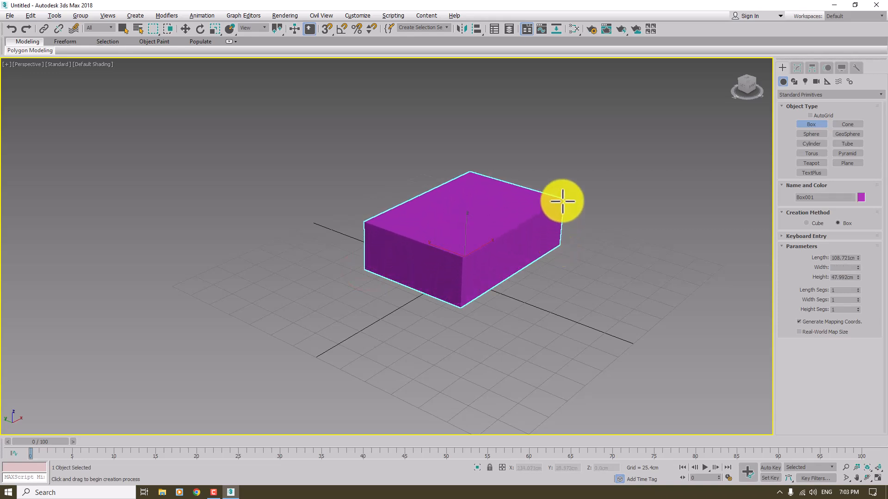
pyautogui.press('F4')
pyautogui.click(563, 188)
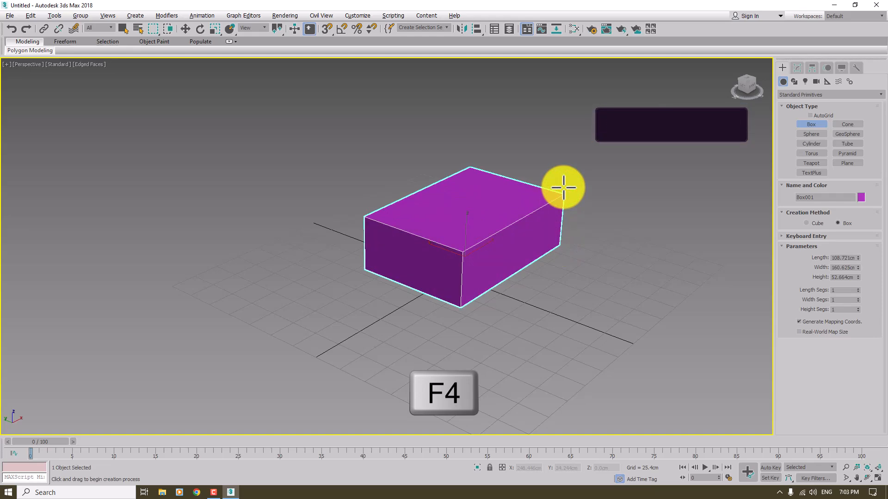
pyautogui.scroll(5, 455, 257)
pyautogui.scroll(2, 456, 257)
pyautogui.scroll(-2, 457, 257)
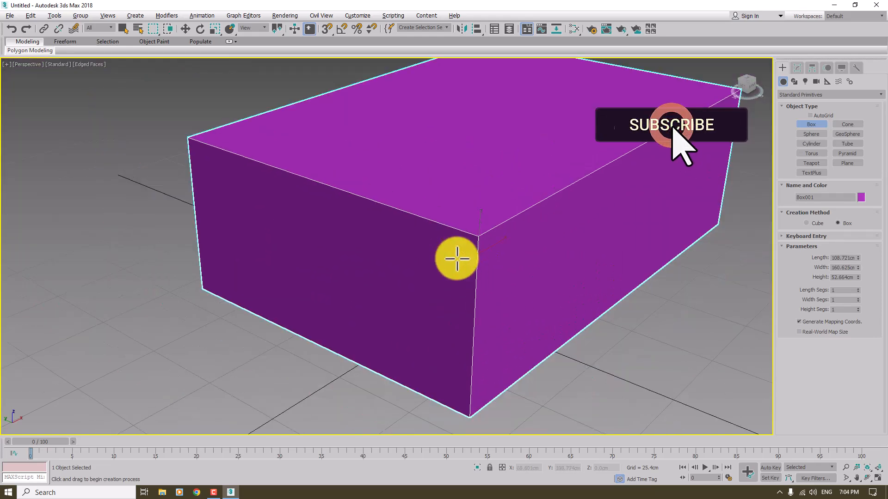
# Step: Finish box creation, reselect the box to view its editable parameters, and clear the selection
pyautogui.scroll(-3, 405, 290)
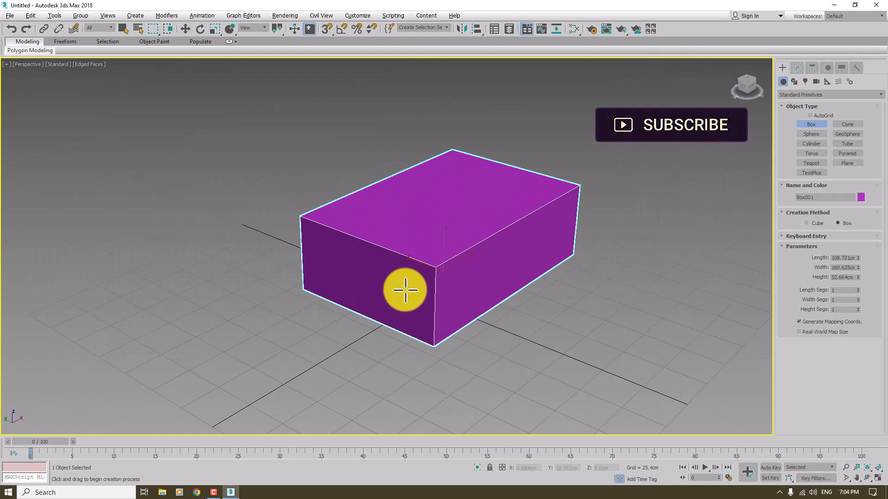
pyautogui.rightClick(405, 290)
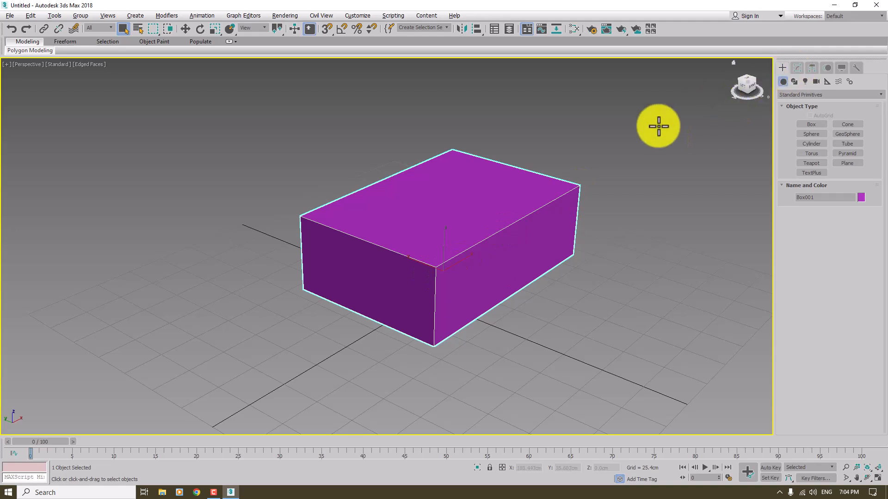
pyautogui.click(512, 188)
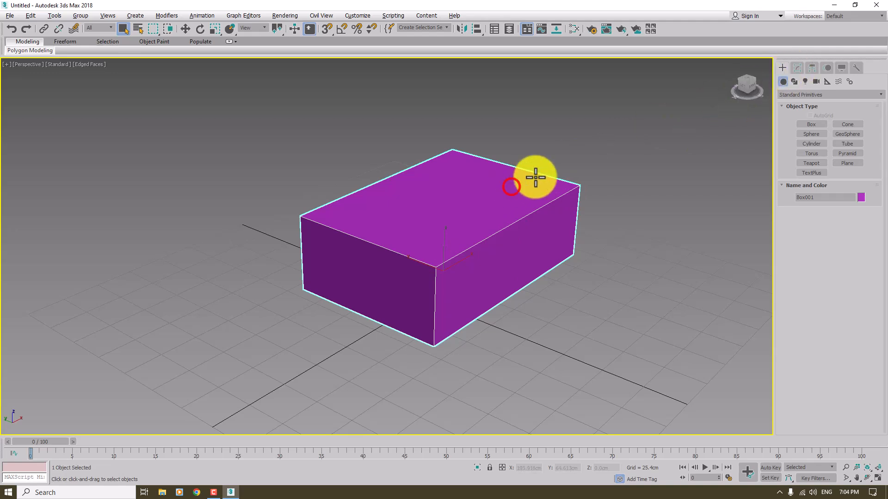
pyautogui.click(801, 69)
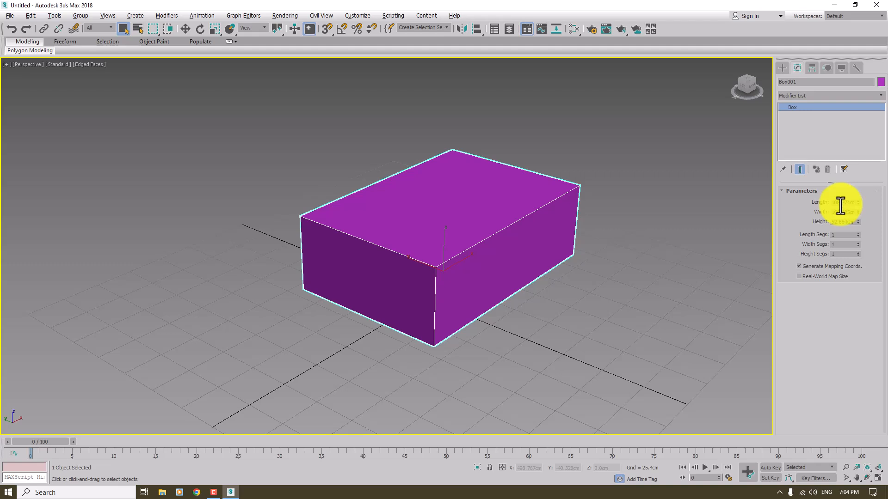
pyautogui.click(293, 192)
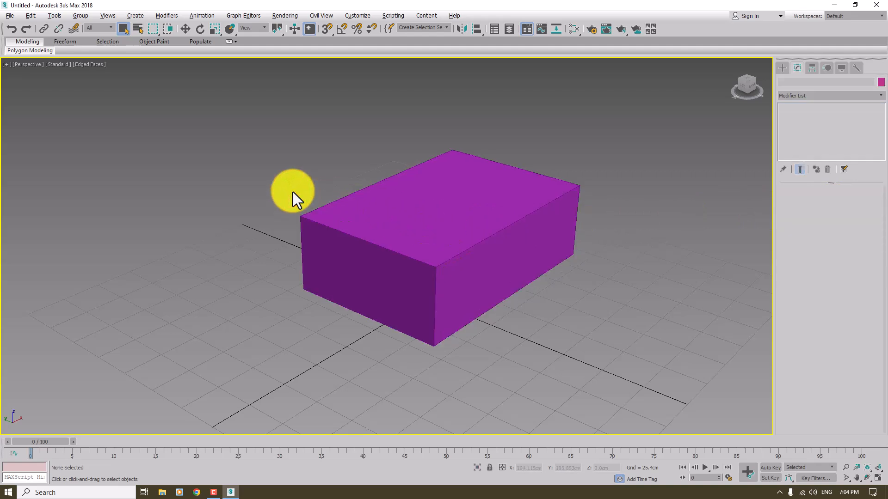
# Step: Open the Scene Explorer docked to the left of the viewport, and hide and unhide the box from its list
pyautogui.click(494, 31)
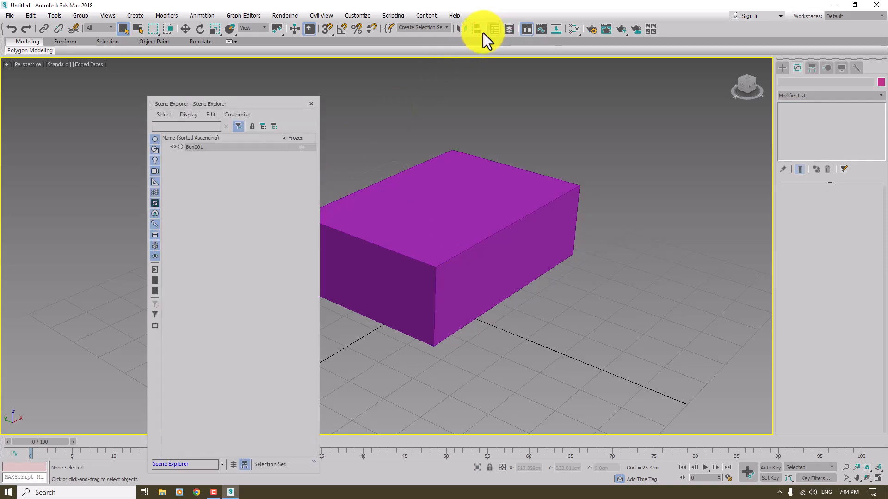
pyautogui.moveTo(162, 101); pyautogui.dragTo(49, 94)
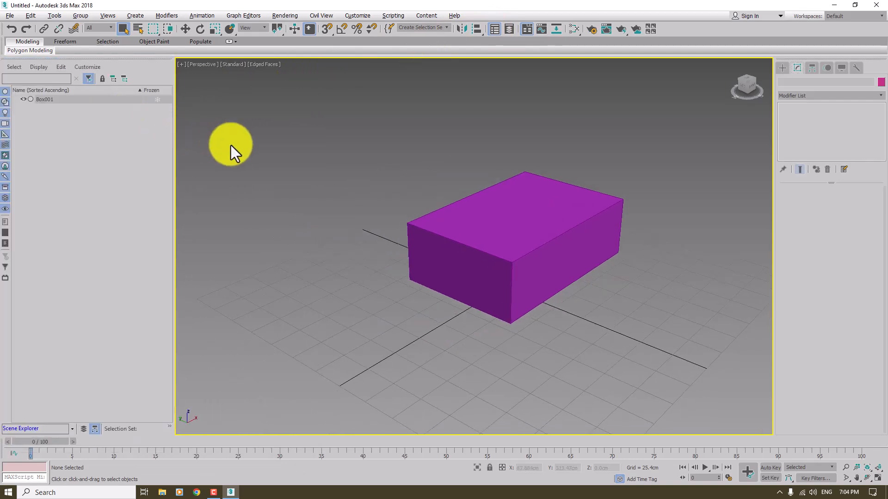
pyautogui.click(24, 99)
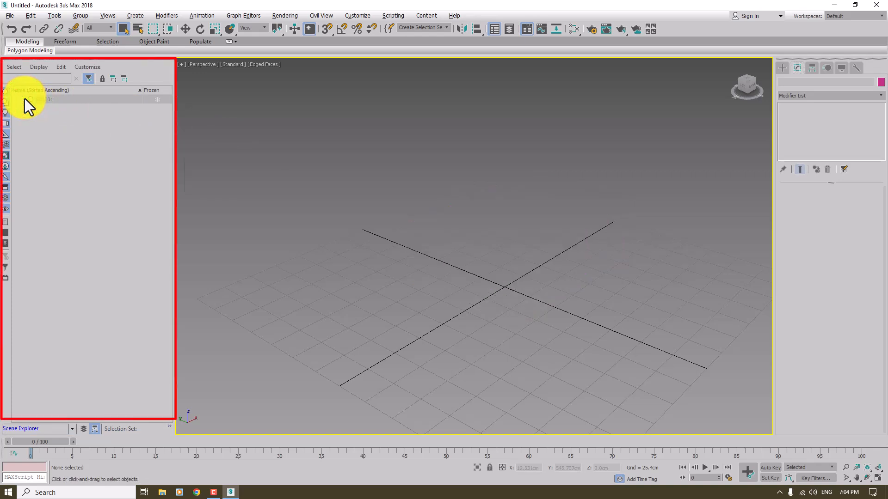
pyautogui.click(24, 99)
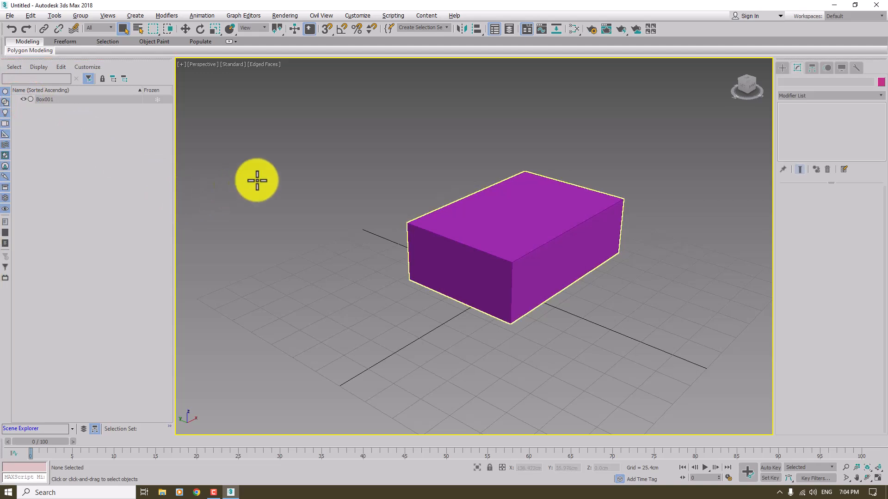
# Step: Create a cone left of the box with base radius about 29 cm, upper radius about 2.6 cm and height about 118 cm
pyautogui.click(783, 67)
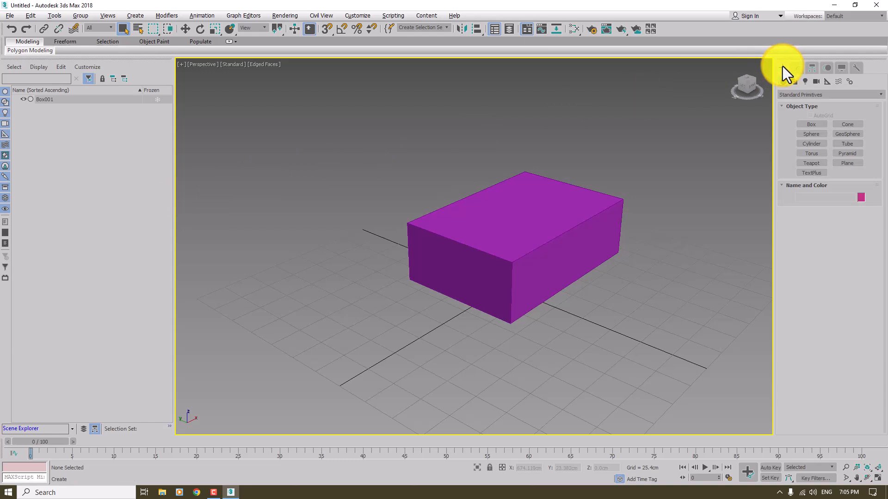
pyautogui.click(848, 126)
pyautogui.moveTo(328, 278); pyautogui.dragTo(353, 289)
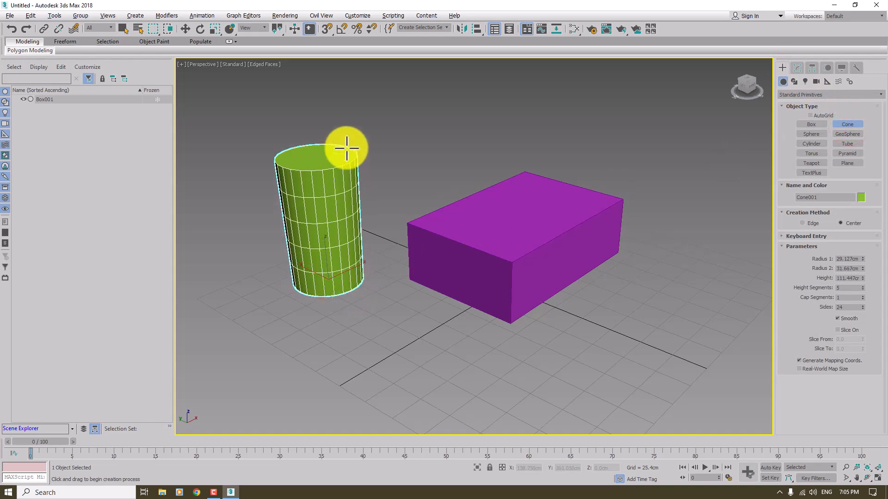
pyautogui.click(346, 147)
pyautogui.click(363, 179)
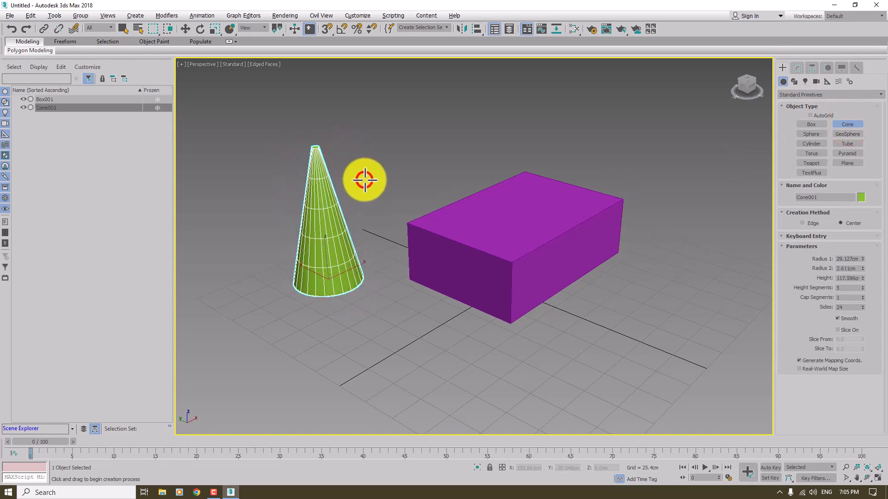
# Step: Create a cylinder right of the box with radius about 17 cm and height about 87 cm
pyautogui.click(811, 144)
pyautogui.moveTo(647, 280); pyautogui.dragTo(661, 288)
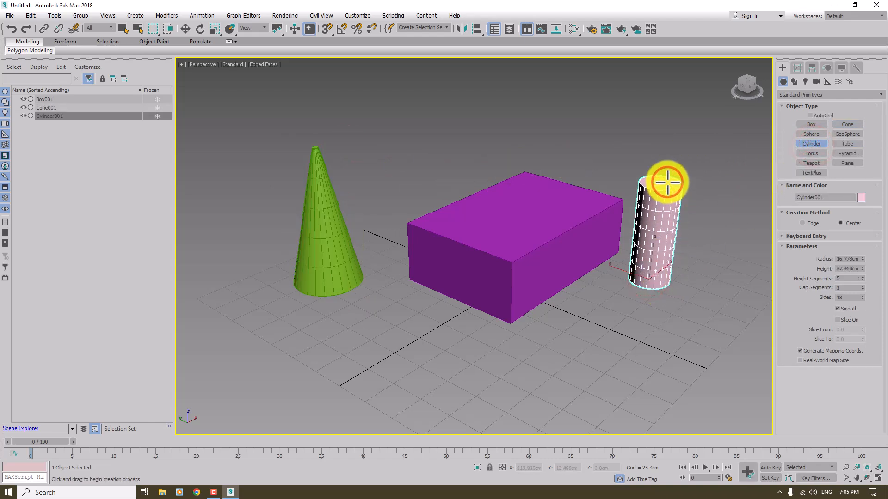
pyautogui.click(667, 182)
# Step: Create a teapot of about 21 cm radius on the box's upper face using AutoGrid, and end object creation
pyautogui.click(822, 160)
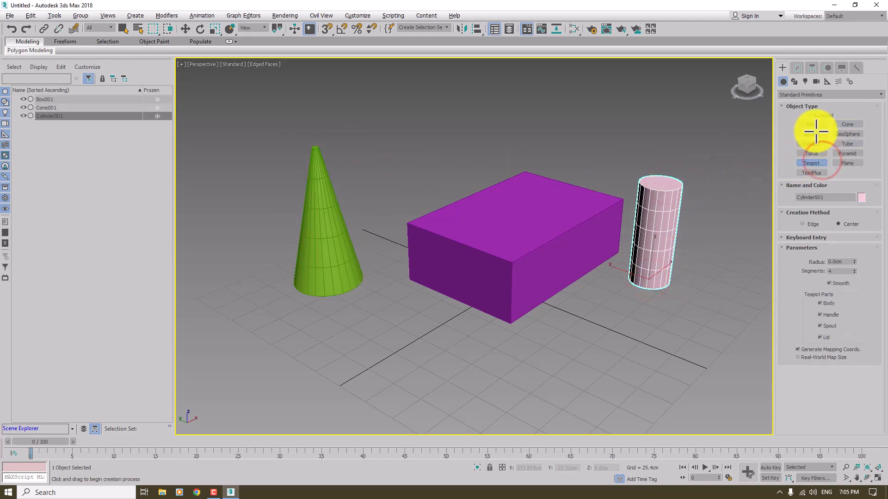
pyautogui.click(810, 116)
pyautogui.moveTo(525, 206); pyautogui.dragTo(506, 224)
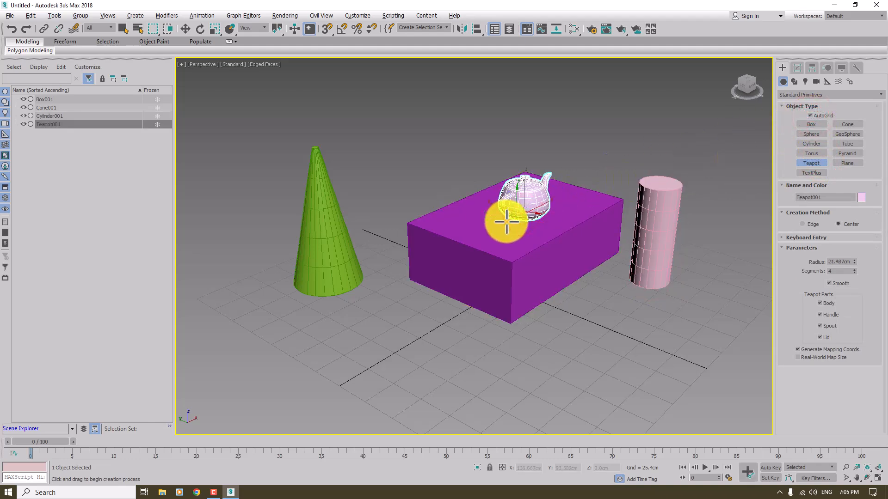
pyautogui.rightClick(506, 223)
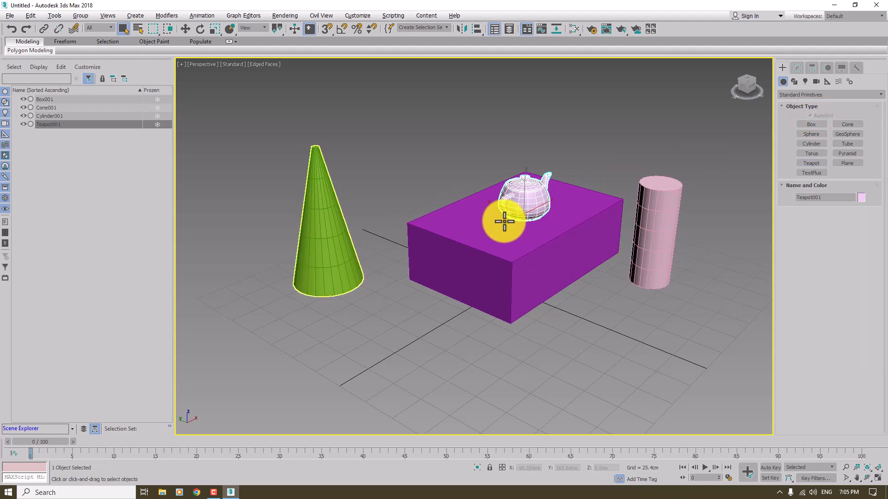
# Step: Add the cylinder, cone and box to the teapot's selection through the Scene Explorer, and deselect everything
pyautogui.click(124, 168)
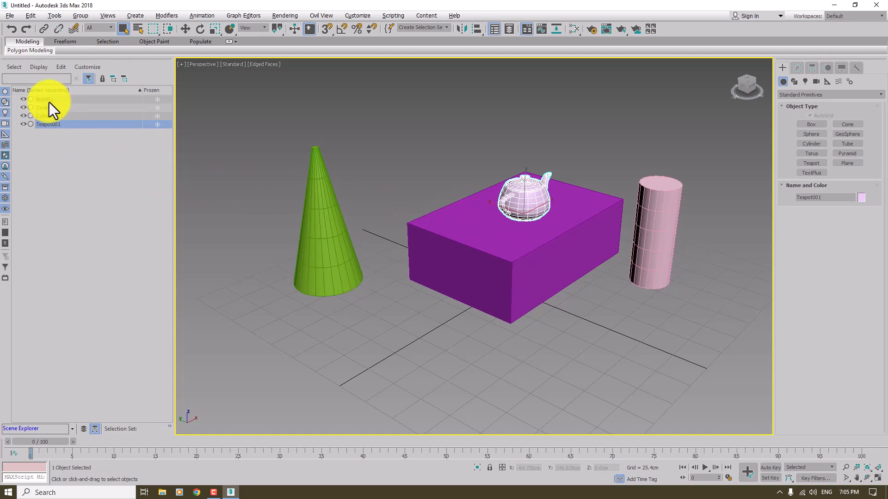
pyautogui.keyDown('ctrl'); pyautogui.click(47, 116); pyautogui.keyUp('ctrl')
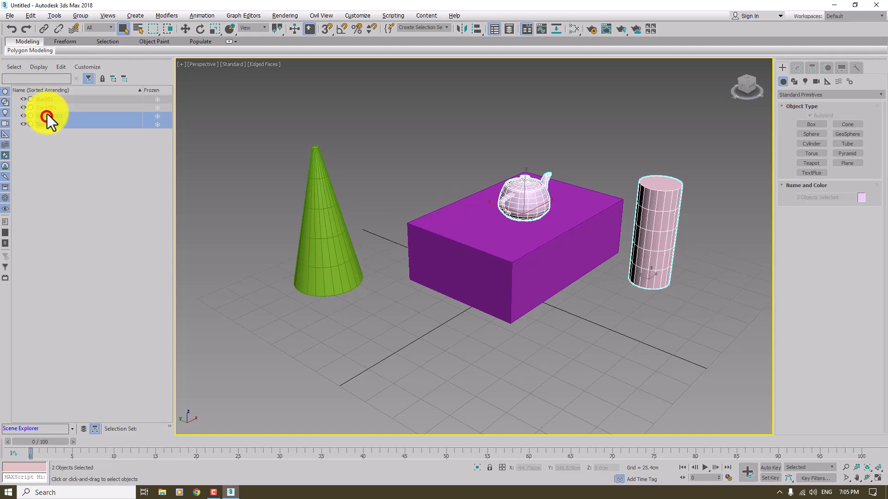
pyautogui.keyDown('ctrl'); pyautogui.click(48, 107); pyautogui.keyUp('ctrl')
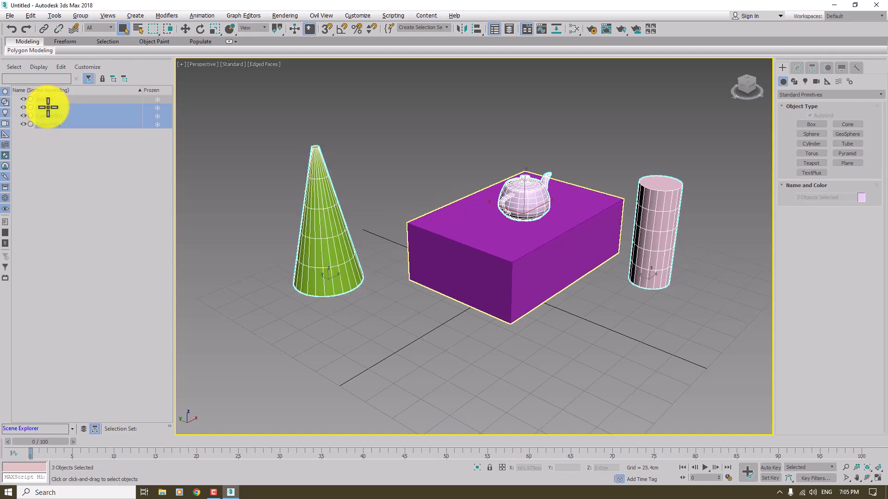
pyautogui.keyDown('ctrl'); pyautogui.click(45, 99); pyautogui.keyUp('ctrl')
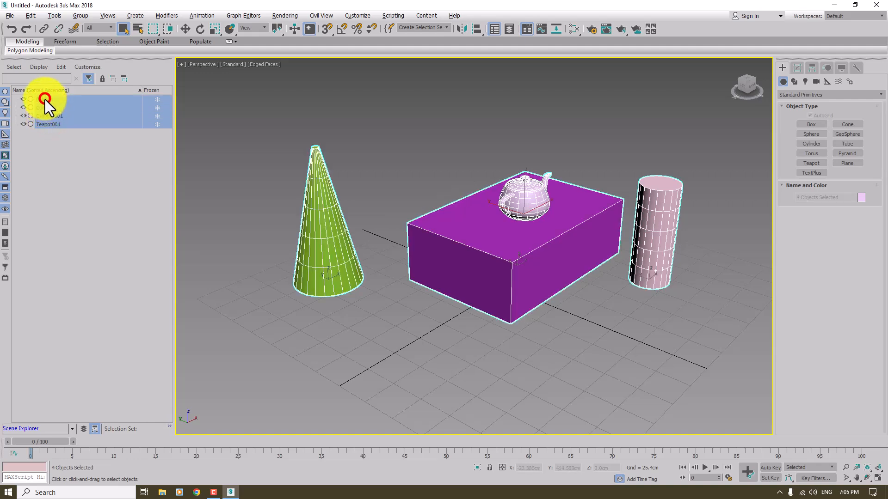
pyautogui.click(291, 310)
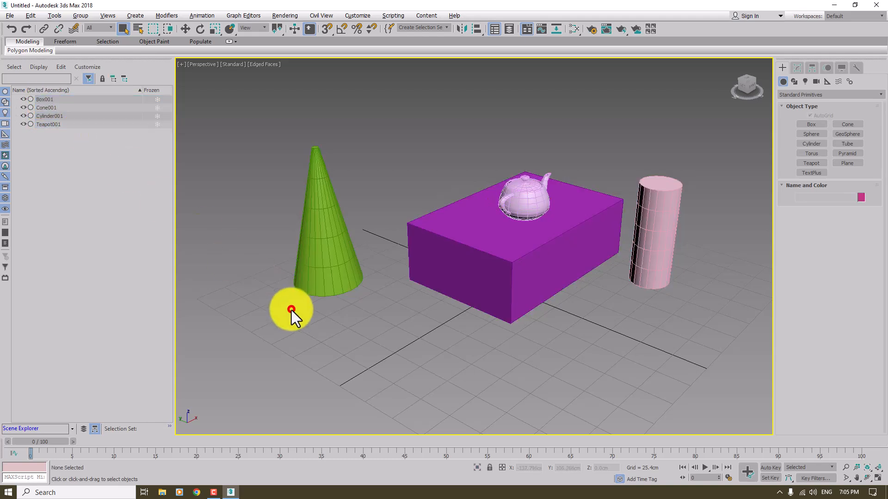
# Step: Turn off edged faces and select the cone and box with a rectangular crossing region
pyautogui.press('F4')
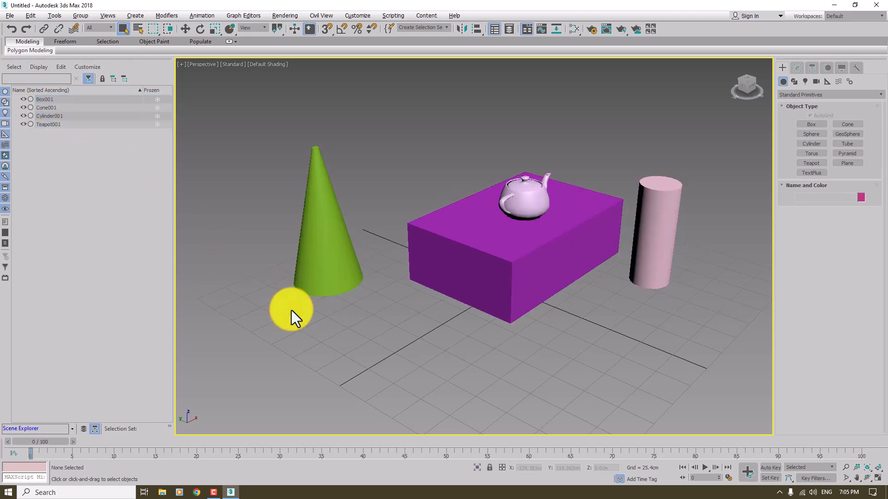
pyautogui.click(154, 30)
pyautogui.moveTo(411, 98); pyautogui.dragTo(231, 346)
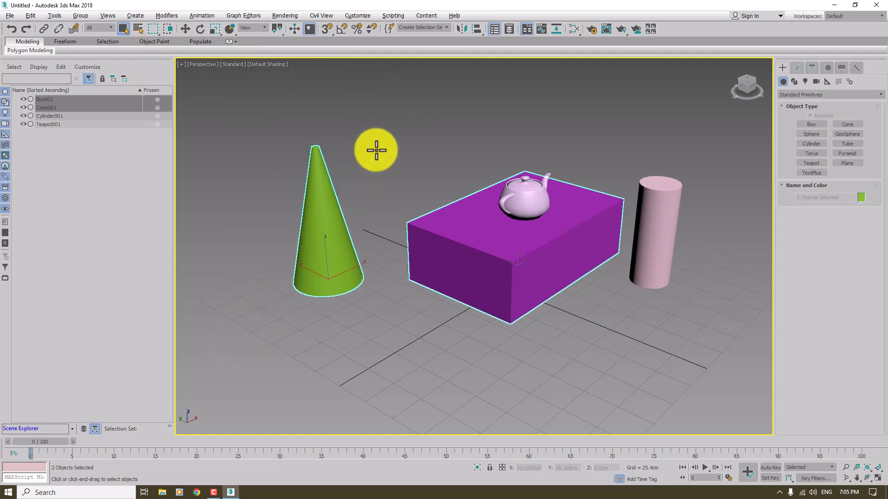
pyautogui.moveTo(413, 101); pyautogui.dragTo(257, 326)
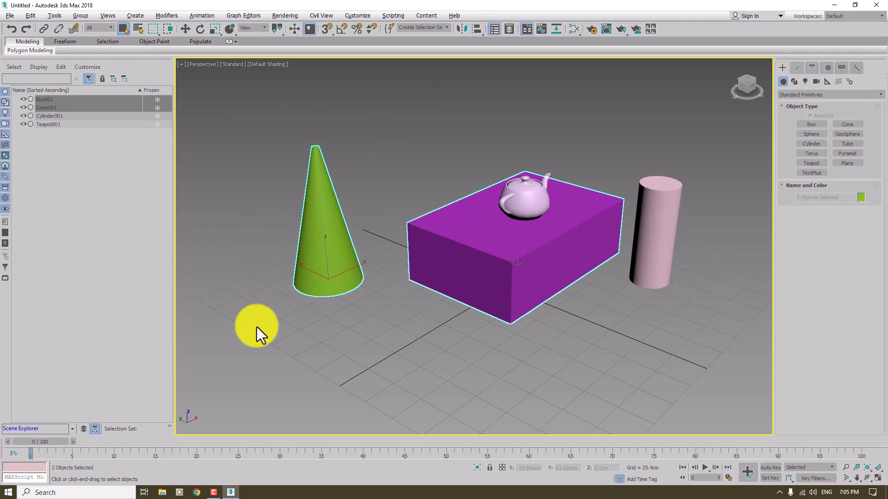
# Step: Switch to Window selection mode and select only the cone by enclosing it in a rectangular region
pyautogui.click(169, 29)
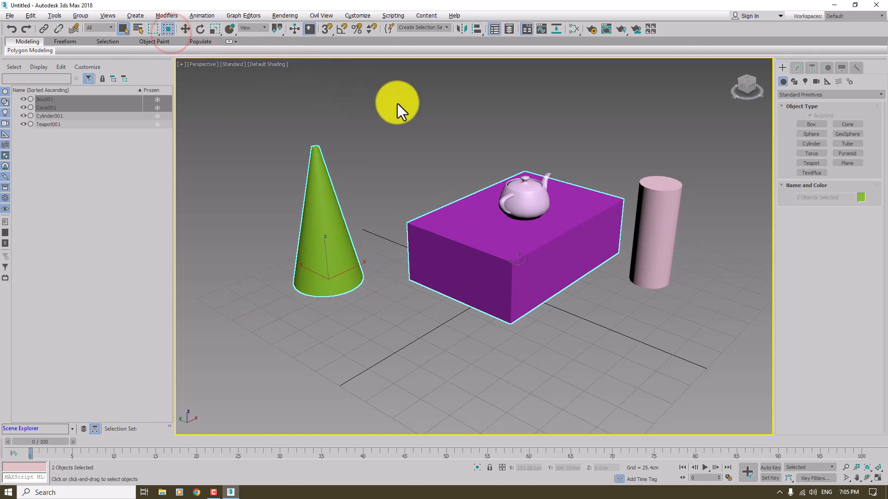
pyautogui.moveTo(417, 110); pyautogui.dragTo(242, 351)
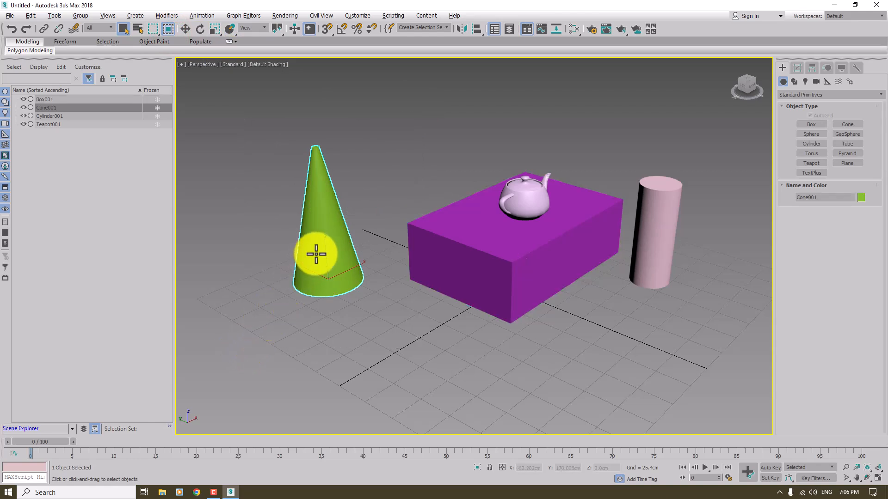
pyautogui.moveTo(438, 88); pyautogui.dragTo(229, 367)
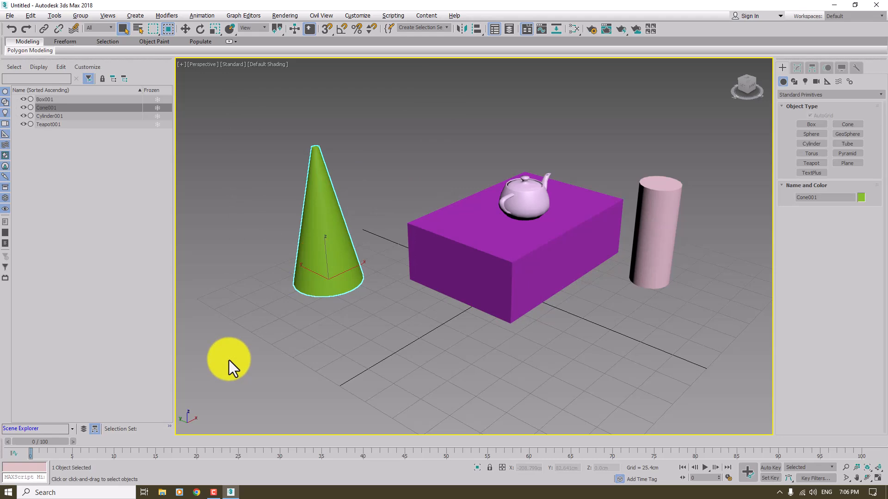
# Step: Select only the teapot by enclosing it fully in a rectangular window region that cuts across the box
pyautogui.scroll(4, 228, 359)
pyautogui.scroll(-4, 325, 309)
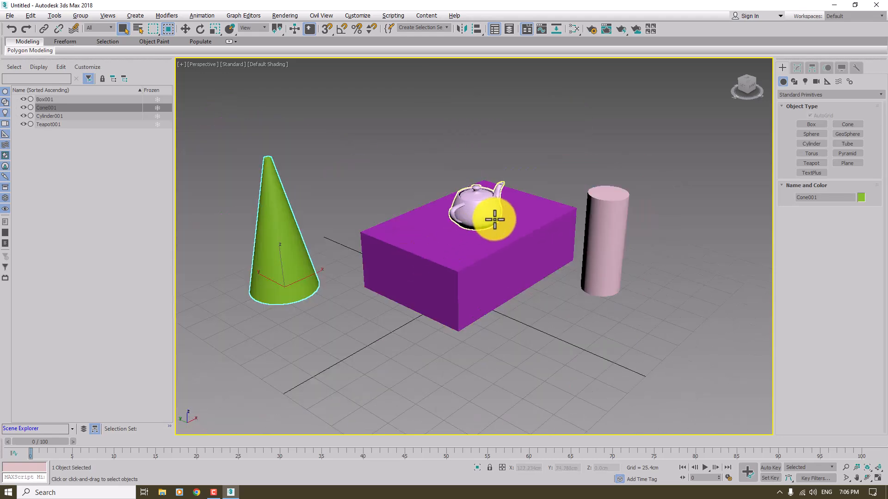
pyautogui.scroll(2, 495, 220)
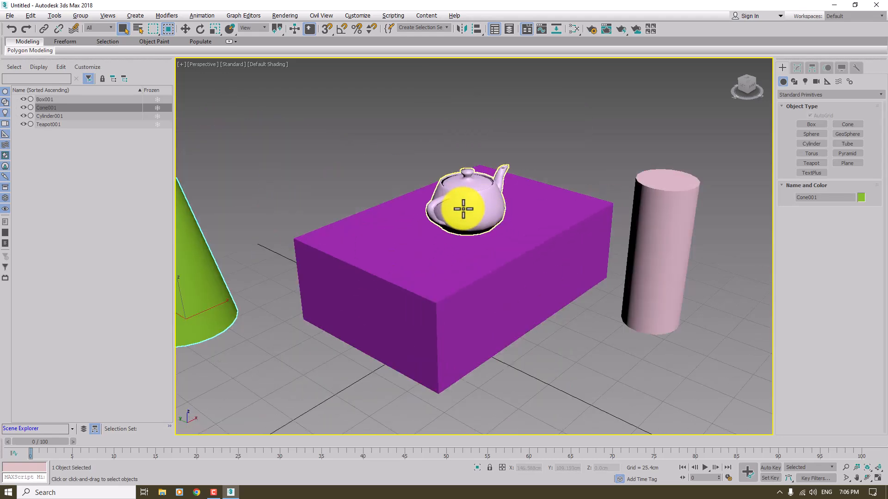
pyautogui.moveTo(546, 78); pyautogui.dragTo(368, 400)
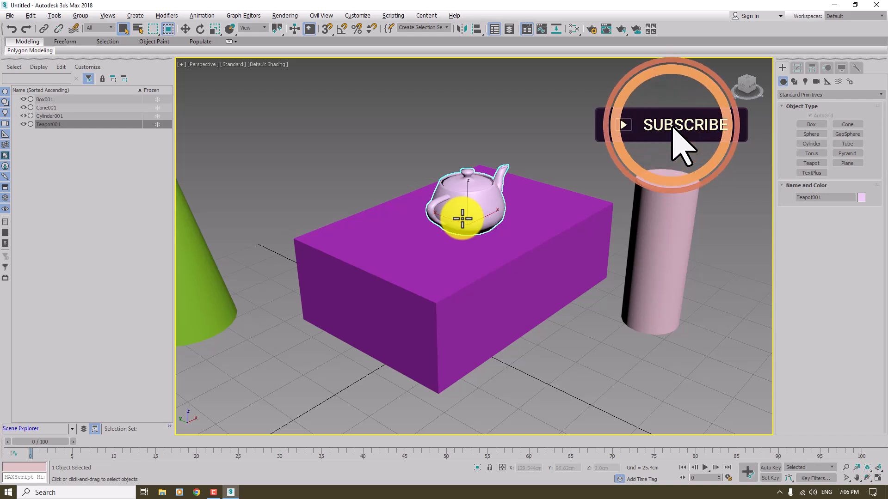
pyautogui.scroll(-2, 462, 218)
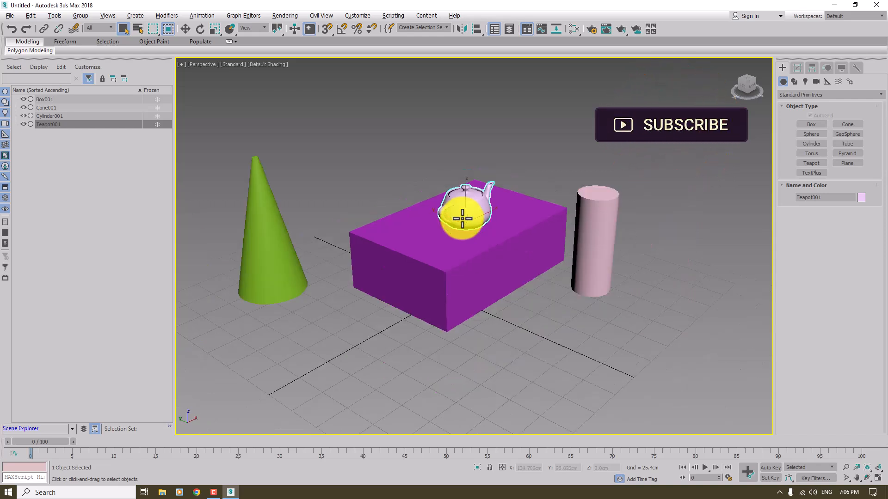
# Step: Look through the selection region shapes, clear the selection, and select the teapot directly in the Perspective view
pyautogui.click(155, 35)
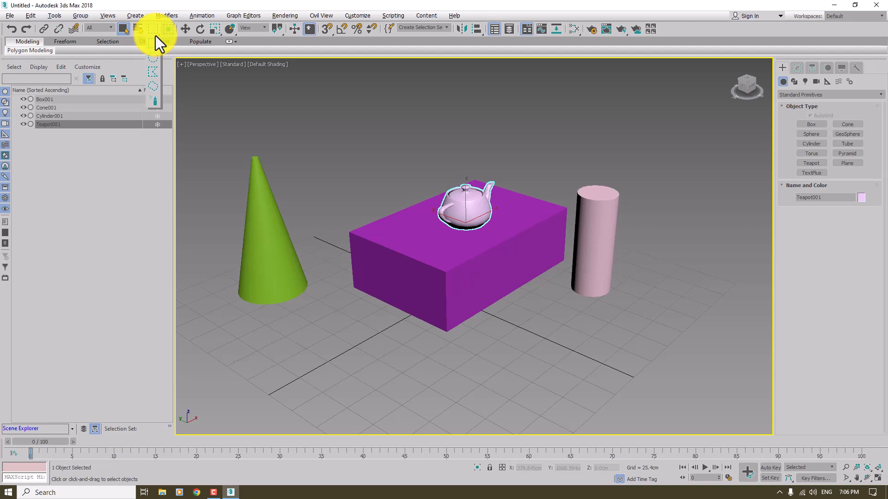
pyautogui.moveTo(156, 35); pyautogui.dragTo(155, 96)
pyautogui.click(644, 222)
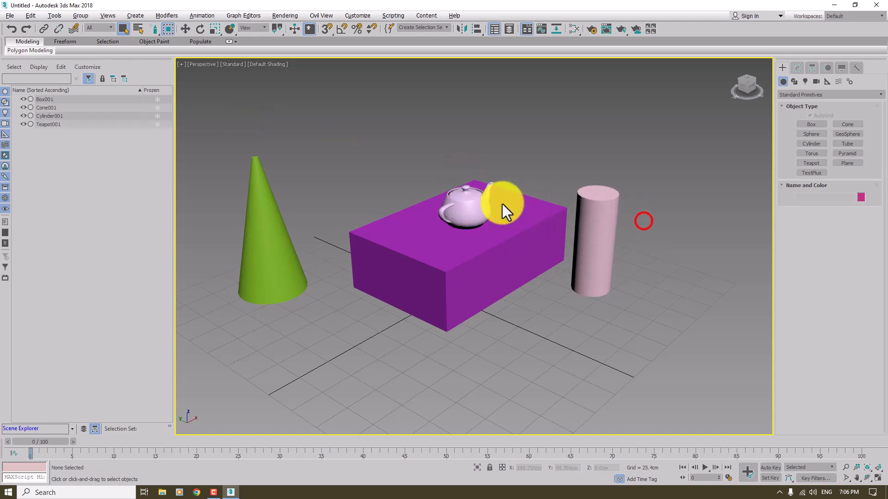
pyautogui.click(326, 222)
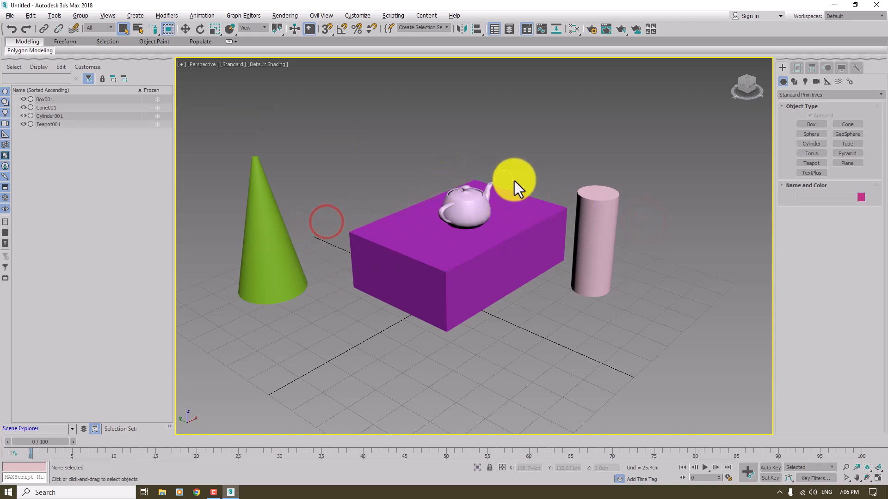
pyautogui.click(463, 207)
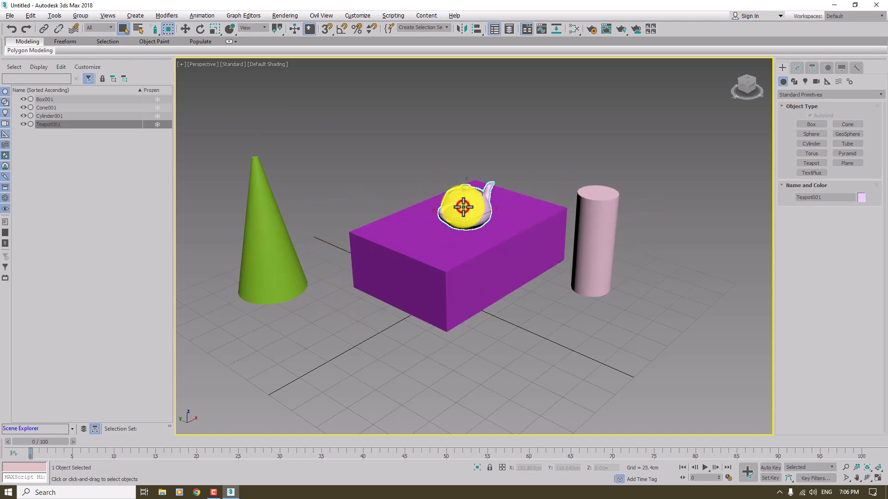
# Step: Switch to the circular selection region in Window mode and select the cone and teapot with a circle
pyautogui.click(154, 35)
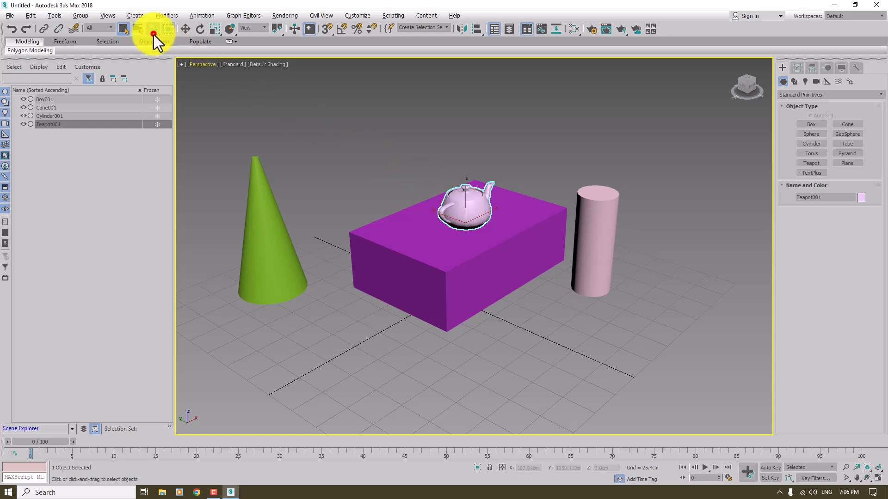
pyautogui.moveTo(154, 35); pyautogui.dragTo(151, 60)
pyautogui.moveTo(358, 198); pyautogui.dragTo(530, 293)
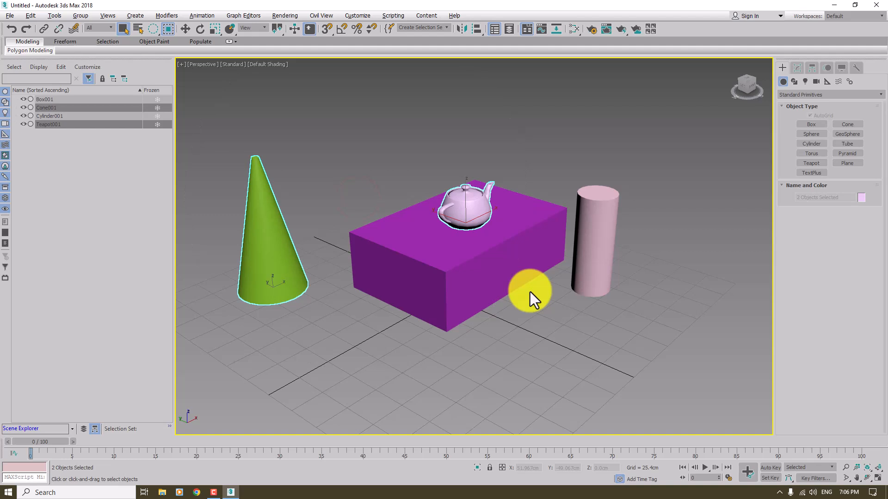
# Step: Switch to Crossing mode, select the cone, box and teapot with a circular region, try another circle, and clear the selection
pyautogui.click(167, 35)
pyautogui.moveTo(341, 170); pyautogui.dragTo(529, 290)
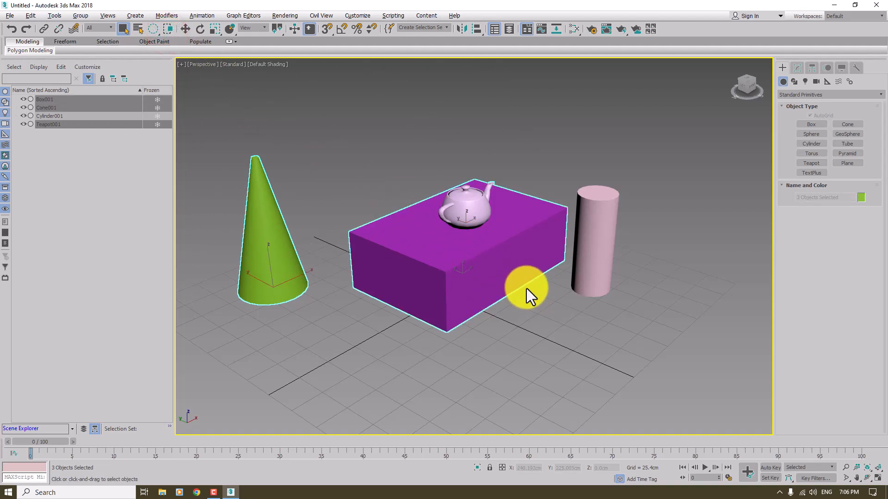
pyautogui.moveTo(444, 236); pyautogui.dragTo(674, 342)
pyautogui.click(559, 311)
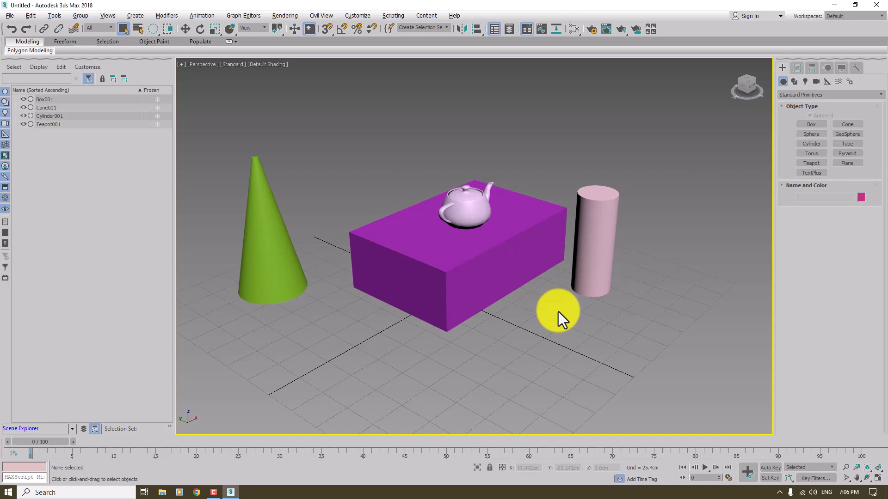
# Step: Restore the rectangular selection region, select the teapot, and zoom the Perspective view to fit it
pyautogui.click(156, 33)
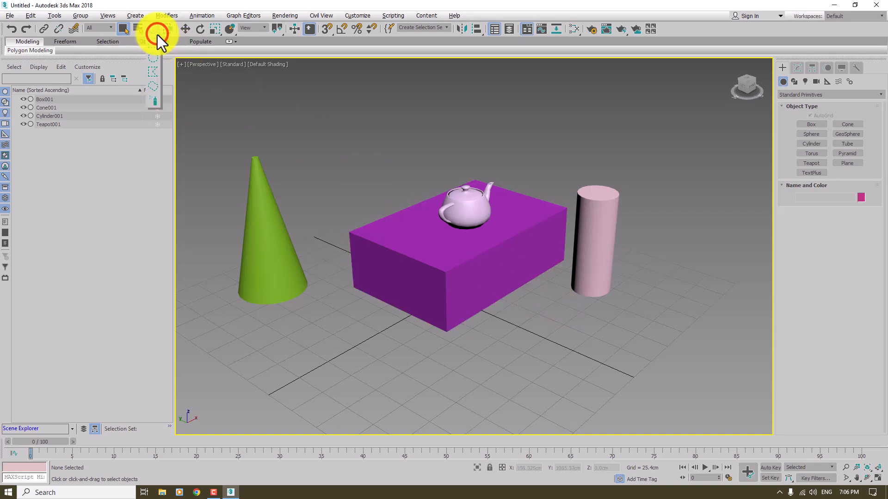
pyautogui.click(466, 206)
pyautogui.scroll(-5, 493, 319)
pyautogui.scroll(-2, 495, 324)
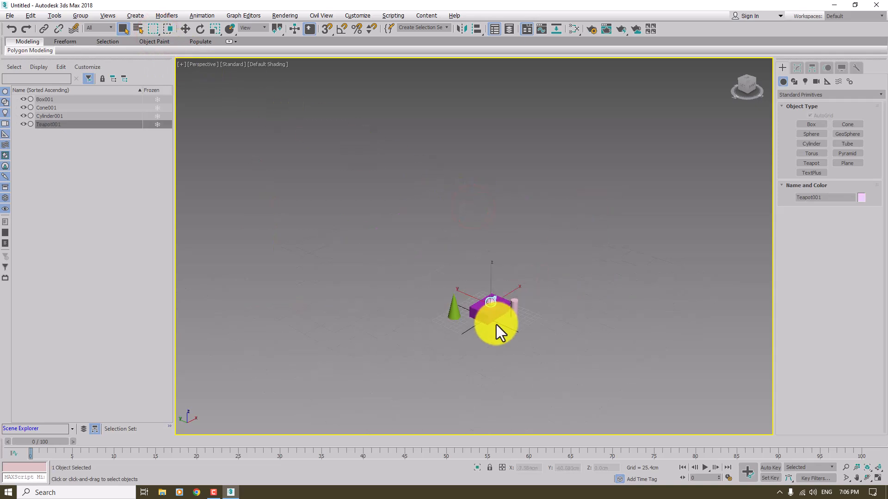
pyautogui.press('z')
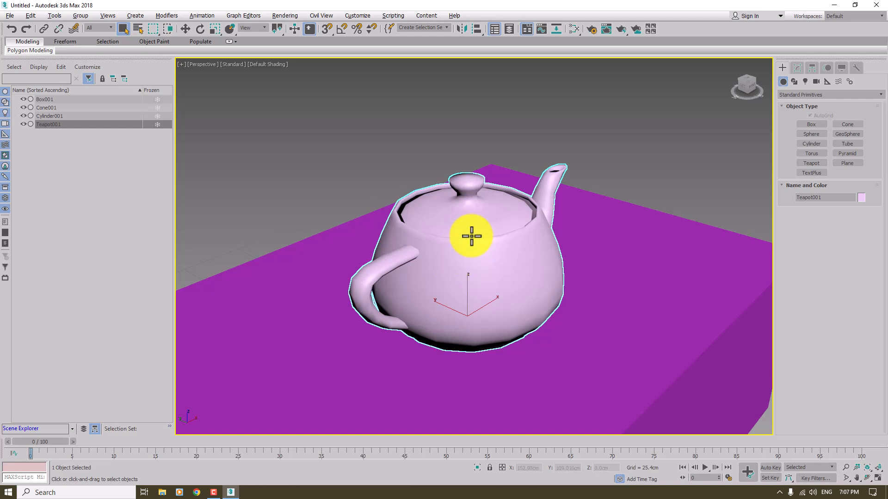
# Step: Examine the teapot up close in the Perspective view, clear the selection, and return to an overview of the scene
pyautogui.scroll(10, 471, 236)
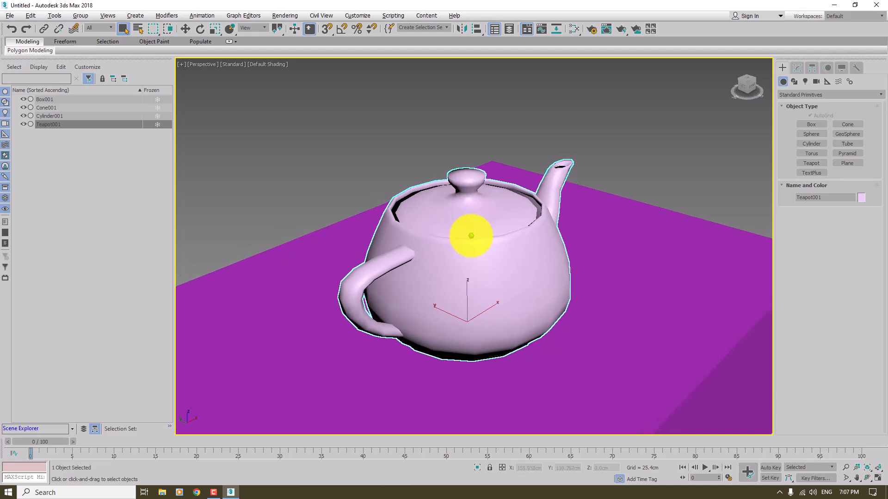
pyautogui.scroll(2, 471, 235)
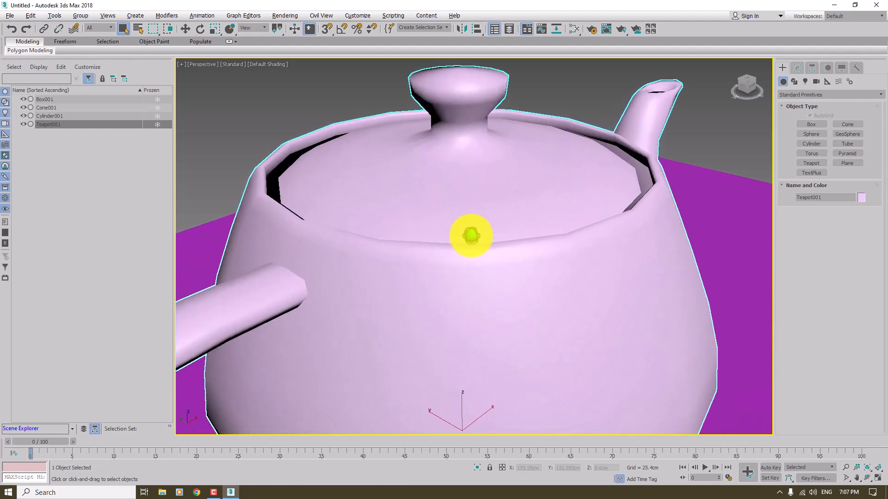
pyautogui.scroll(-15, 471, 236)
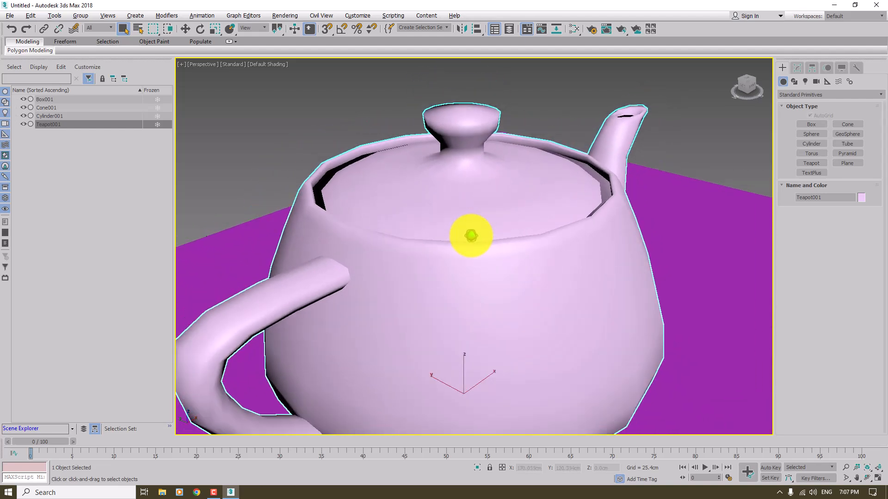
pyautogui.scroll(-1, 420, 224)
pyautogui.click(367, 212)
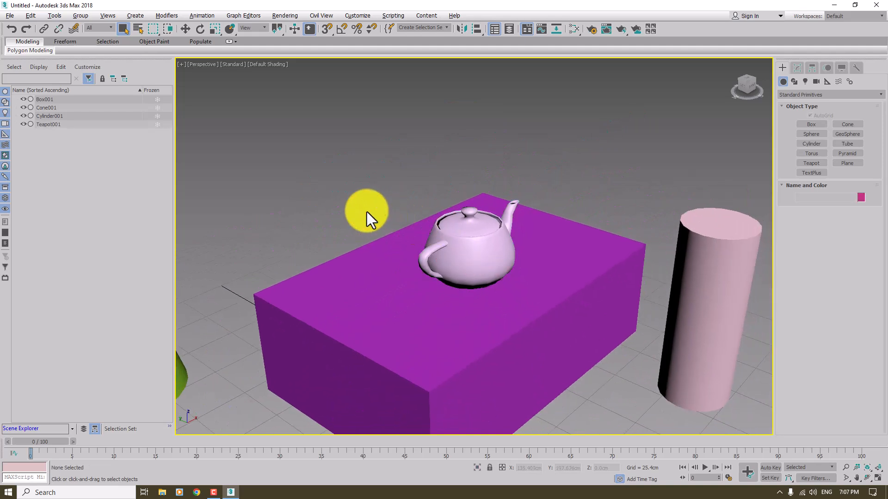
pyautogui.scroll(-3, 367, 212)
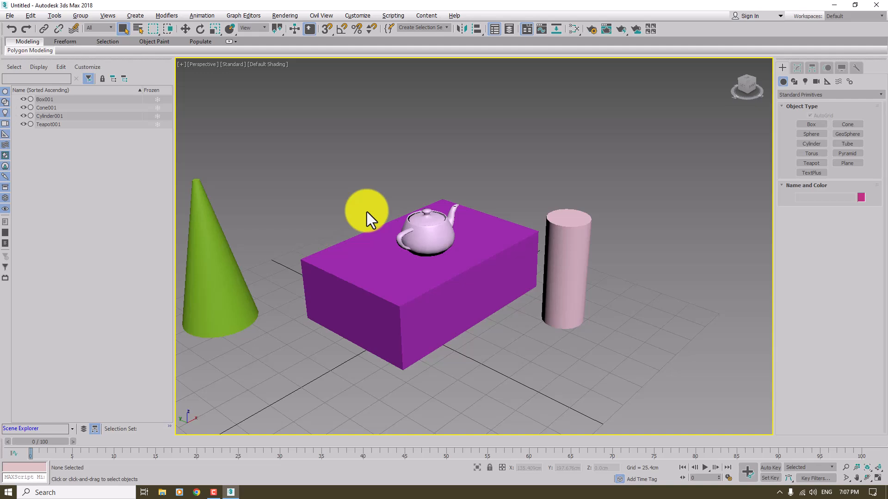
# Step: Select the box and adjust its parameters to about 107.6 cm length, 170.3 cm width and 15.8 cm height
pyautogui.click(353, 267)
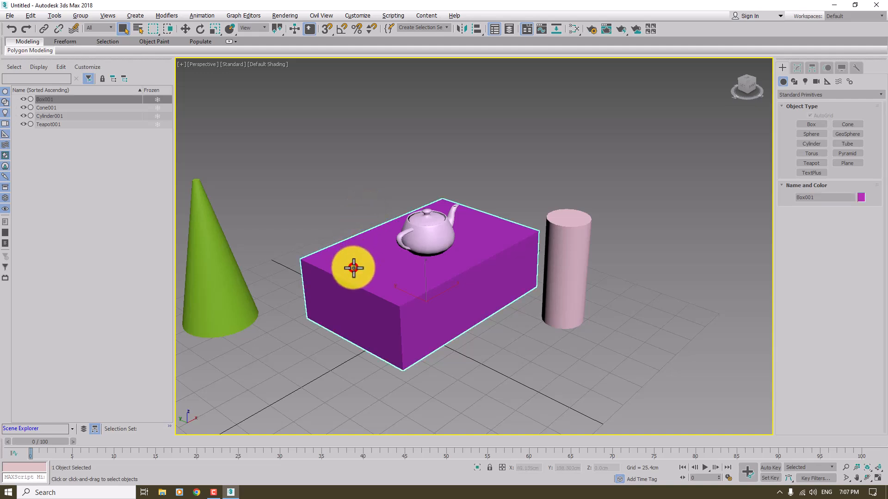
pyautogui.click(797, 69)
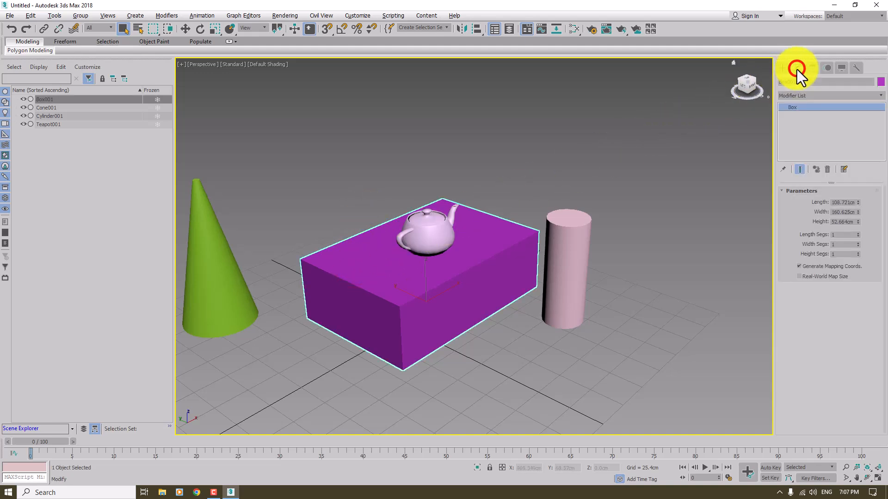
pyautogui.moveTo(857, 202); pyautogui.dragTo(858, 252)
pyautogui.click(834, 223)
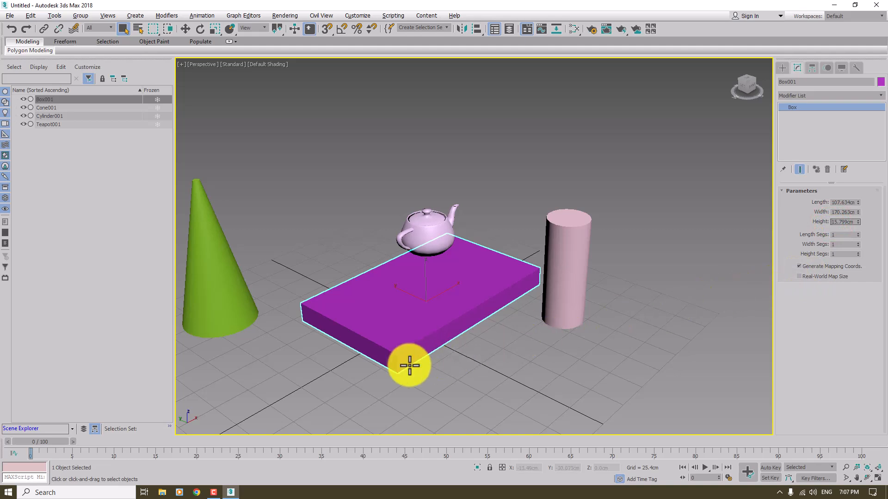
# Step: Turn on edged faces and set the box to 7 length, 13 width and 6 height segments
pyautogui.scroll(2, 409, 366)
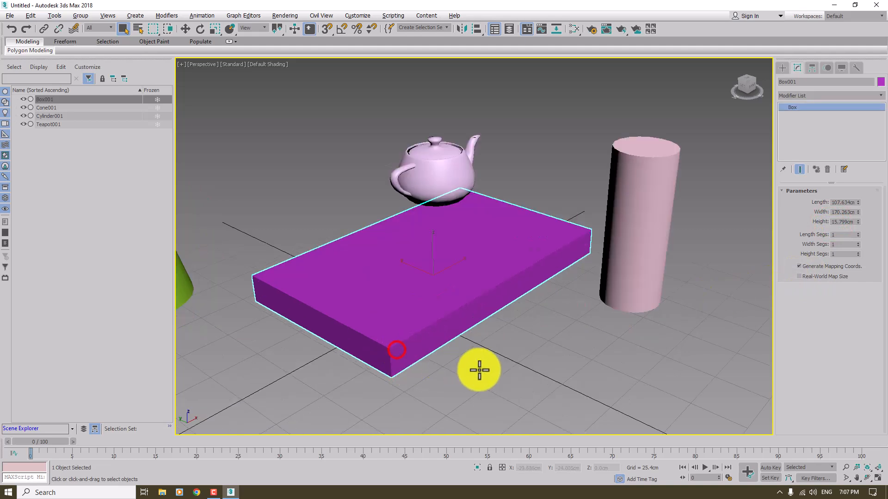
pyautogui.press('F4')
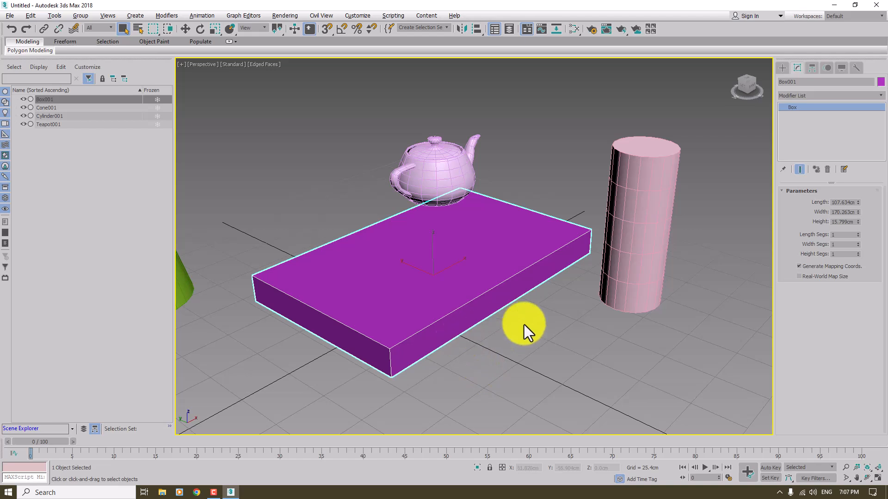
pyautogui.moveTo(858, 234)
pyautogui.mouseDown()
pyautogui.moveTo(858, 227)
pyautogui.moveTo(856, 250)
pyautogui.mouseUp()
pyautogui.scroll(-3, 548, 274)
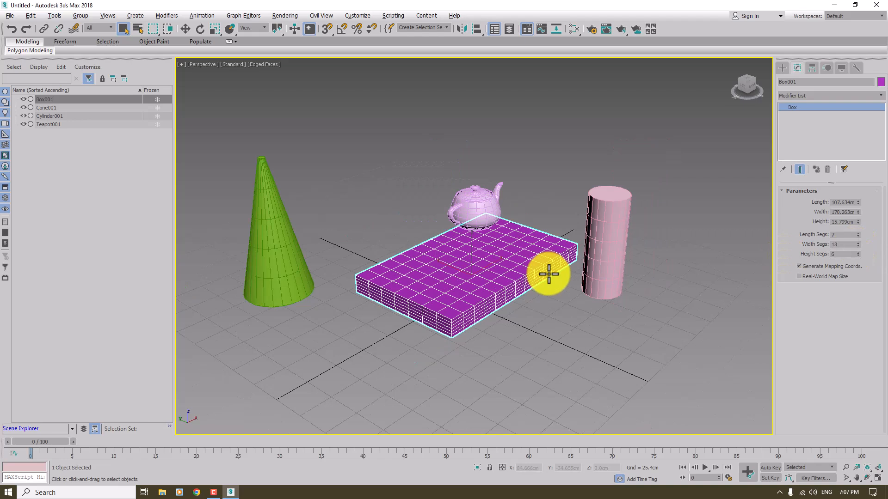
# Step: Select the teapot, cone and cylinder together using the Scene Explorer and delete them, keeping only the box
pyautogui.click(479, 189)
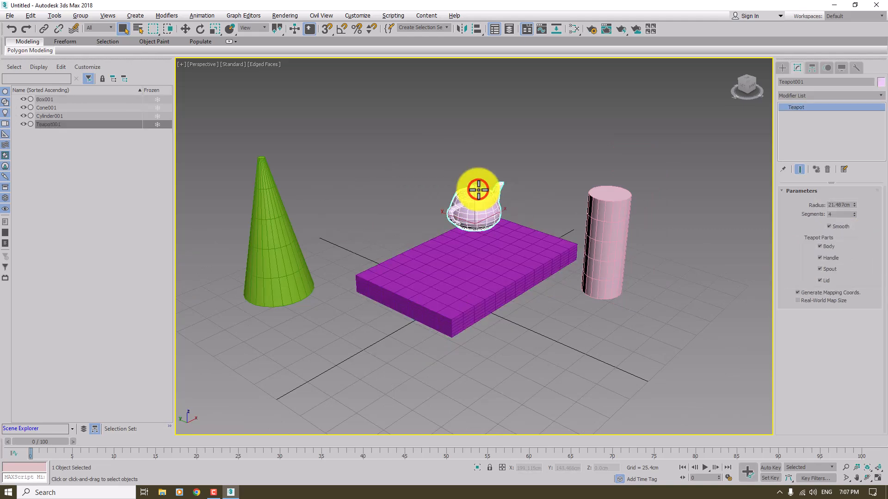
pyautogui.keyDown('ctrl'); pyautogui.click(55, 108); pyautogui.keyUp('ctrl')
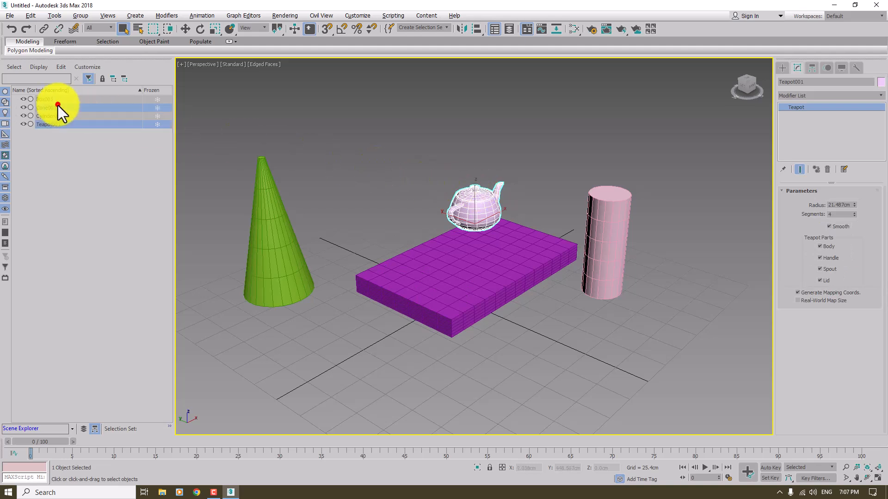
pyautogui.keyDown('ctrl'); pyautogui.click(51, 115); pyautogui.keyUp('ctrl')
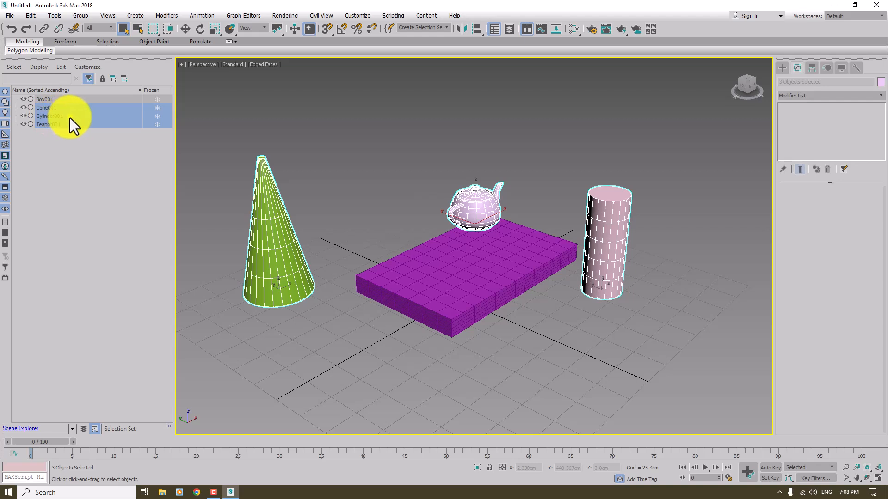
pyautogui.rightClick(70, 119)
pyautogui.click(91, 163)
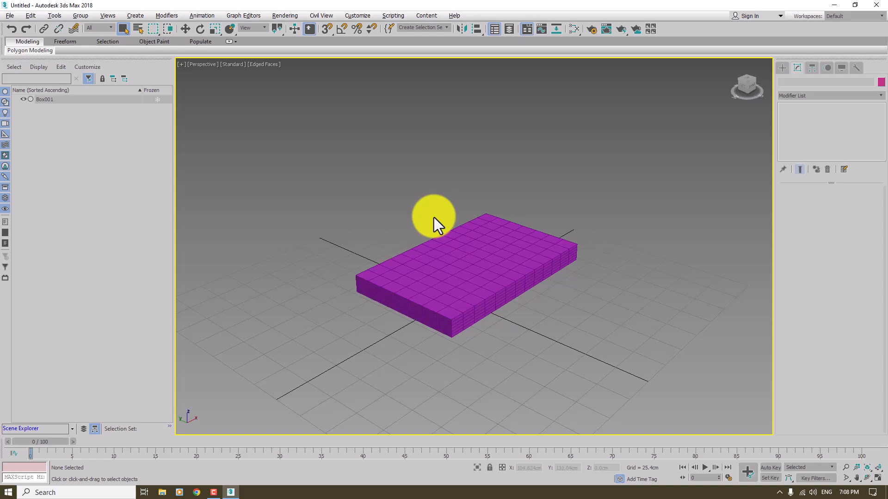
# Step: Select the box, render the Perspective view, and close the rendered image after viewing it
pyautogui.scroll(2, 470, 279)
pyautogui.scroll(-5, 469, 280)
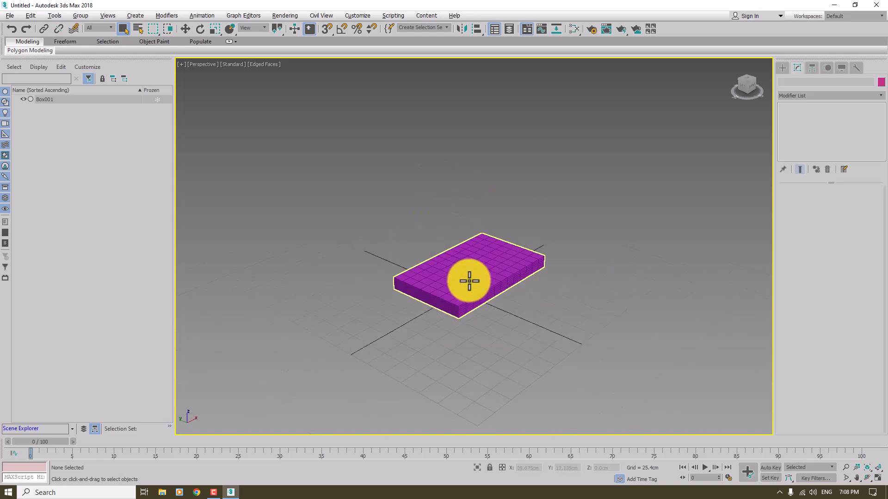
pyautogui.keyDown('alt'); pyautogui.moveTo(469, 281); pyautogui.dragTo(474, 287, button='middle'); pyautogui.keyUp('alt')
pyautogui.scroll(4, 475, 288)
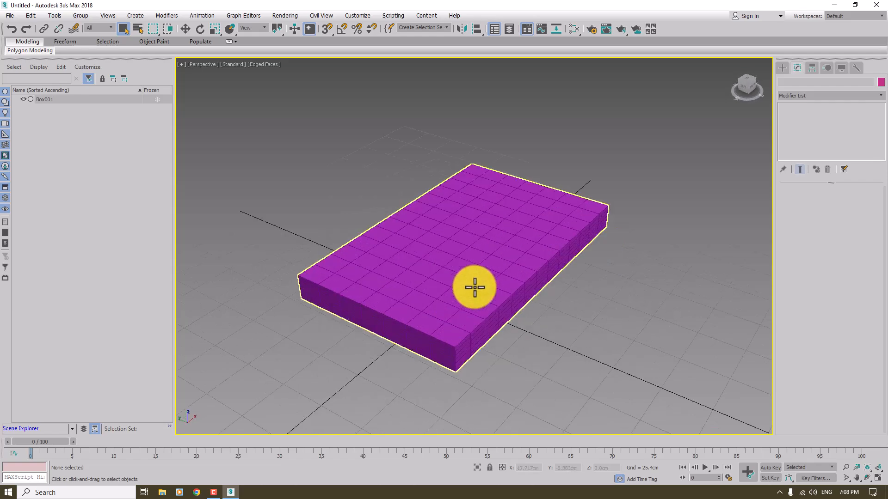
pyautogui.click(474, 287)
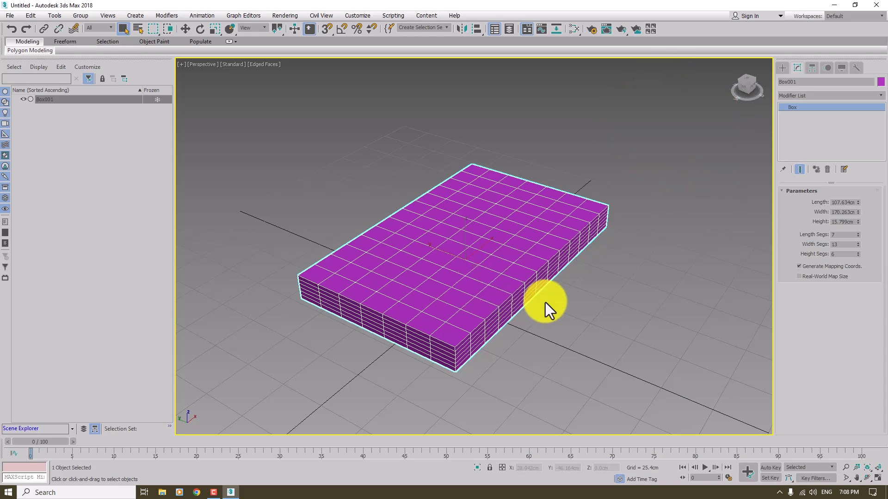
pyautogui.click(285, 16)
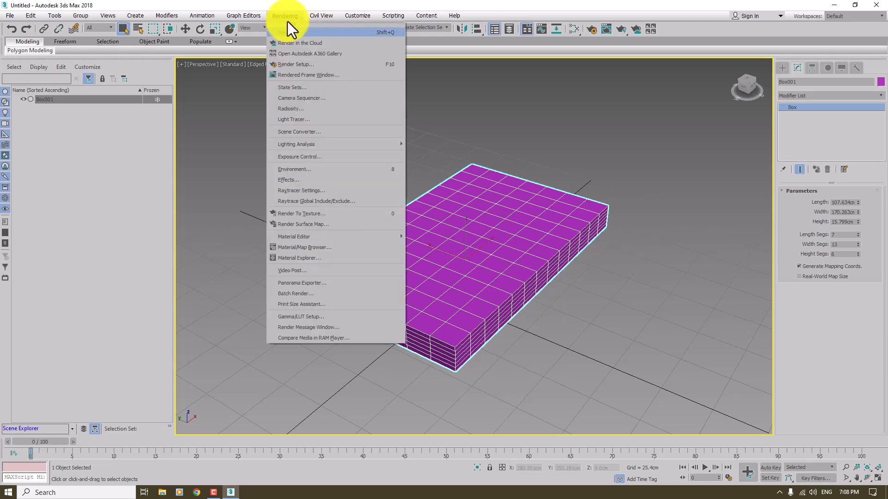
pyautogui.click(287, 32)
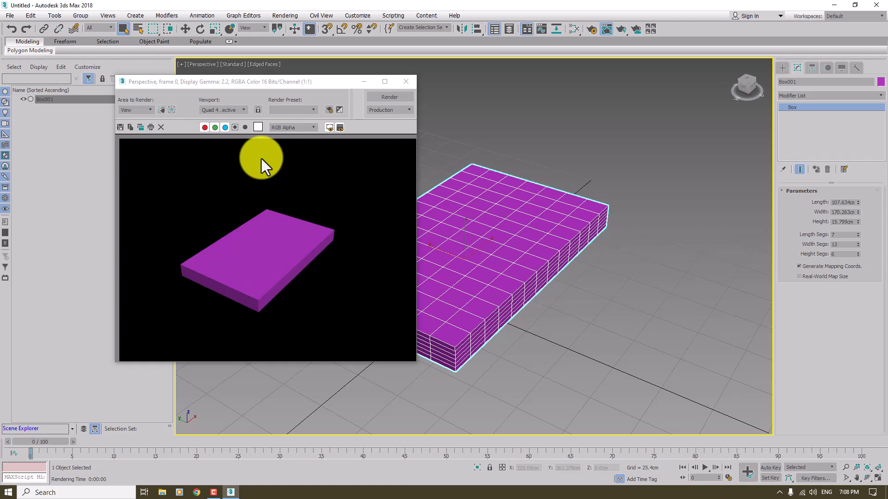
pyautogui.click(409, 82)
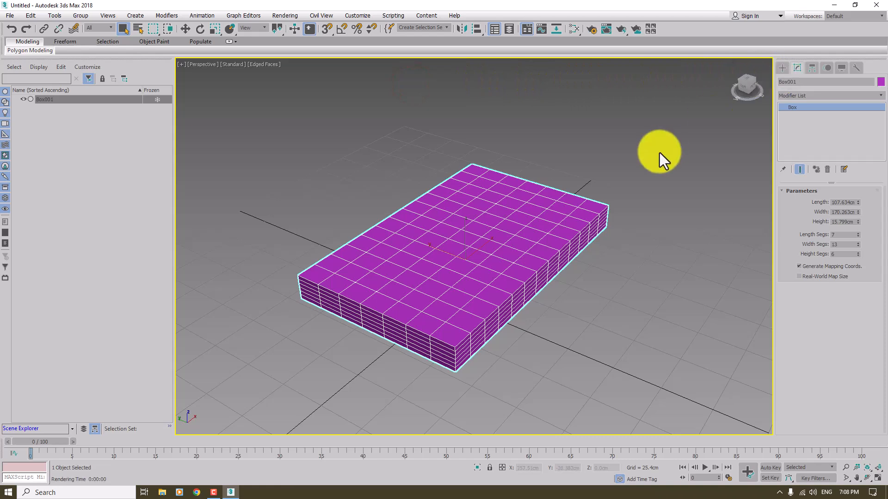
# Step: Apply the Bend modifier to the segmented box
pyautogui.scroll(-2, 422, 285)
pyautogui.scroll(4, 422, 286)
pyautogui.scroll(-2, 421, 285)
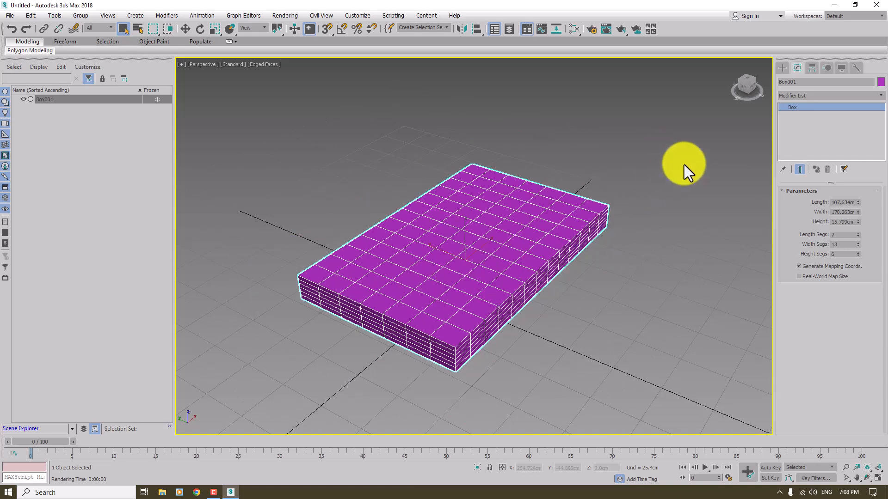
pyautogui.click(787, 98)
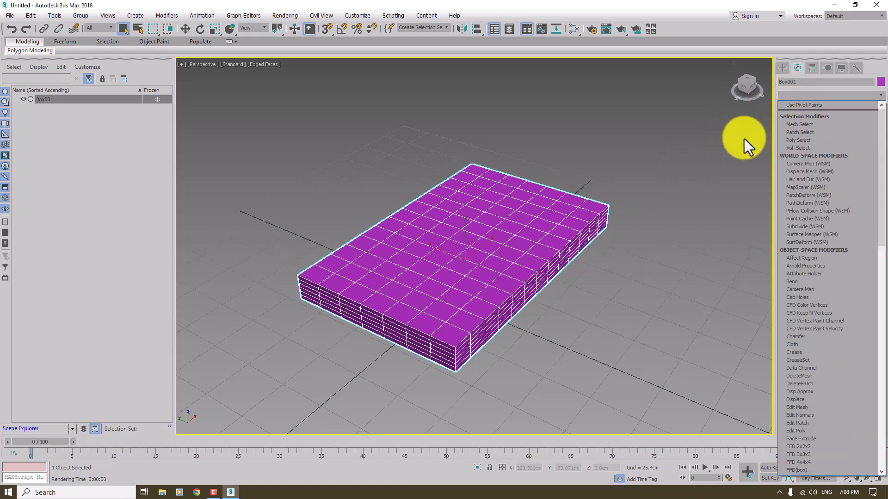
pyautogui.scroll(-7, 745, 139)
pyautogui.click(792, 107)
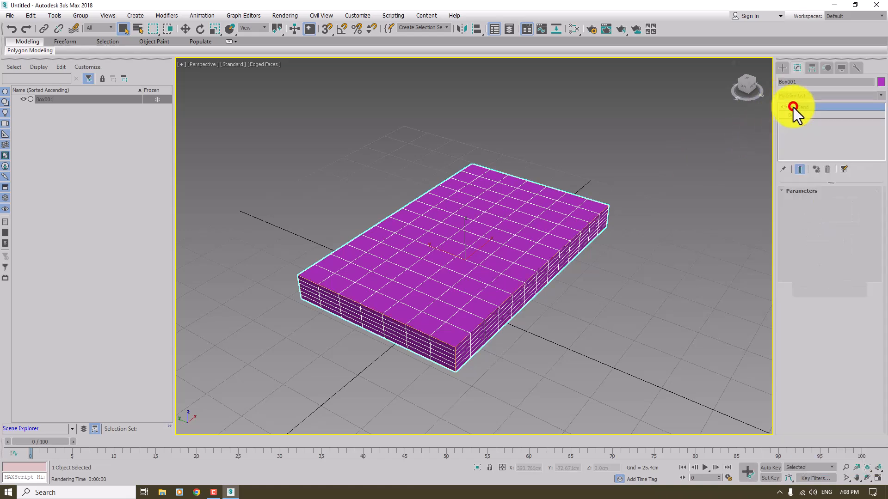
pyautogui.scroll(-4, 580, 262)
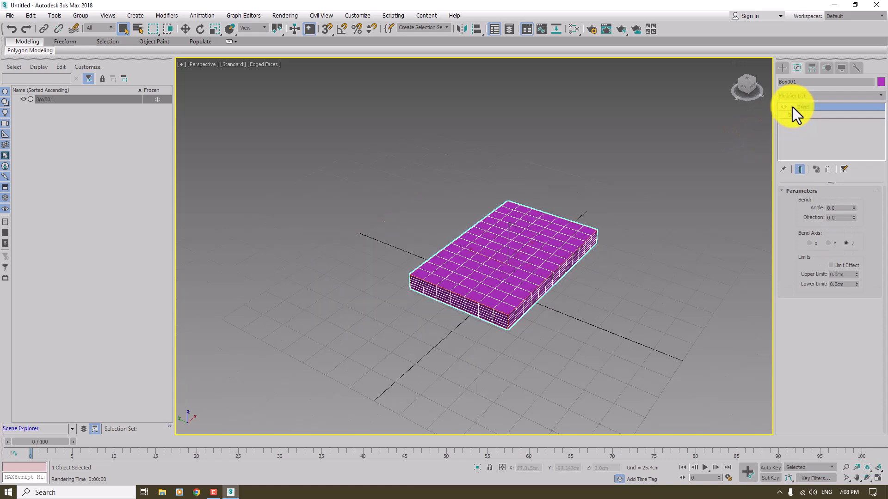
# Step: Set the box's Bend modifier to an angle of 7.5 and a direction of 2.5 on the Z axis
pyautogui.click(792, 107)
pyautogui.press('w')
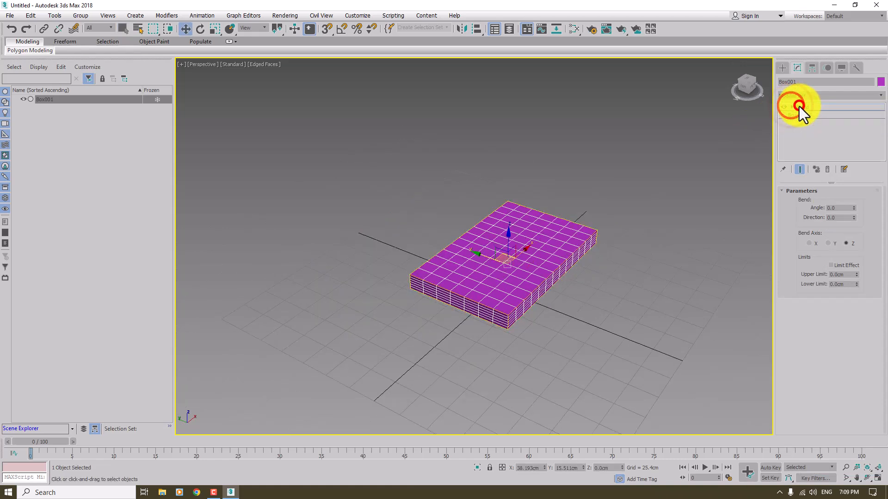
pyautogui.moveTo(853, 209)
pyautogui.mouseDown()
pyautogui.moveTo(856, 190)
pyautogui.moveTo(854, 213)
pyautogui.mouseUp()
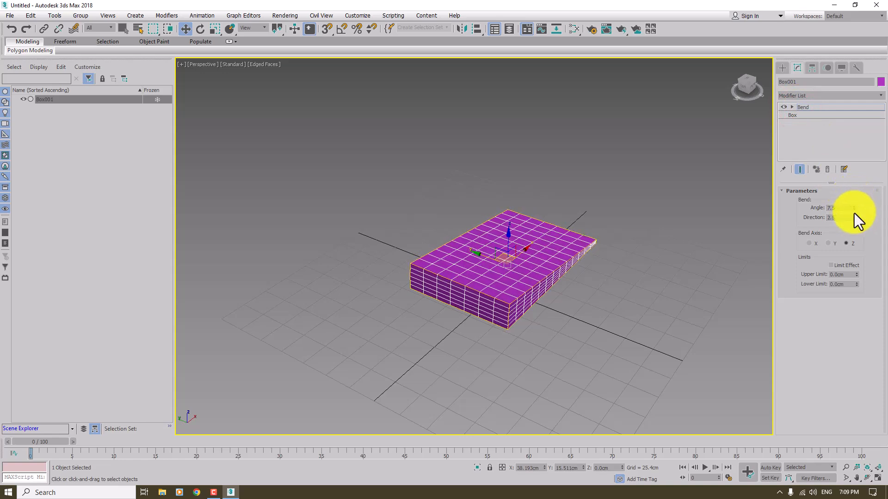
pyautogui.scroll(2, 765, 245)
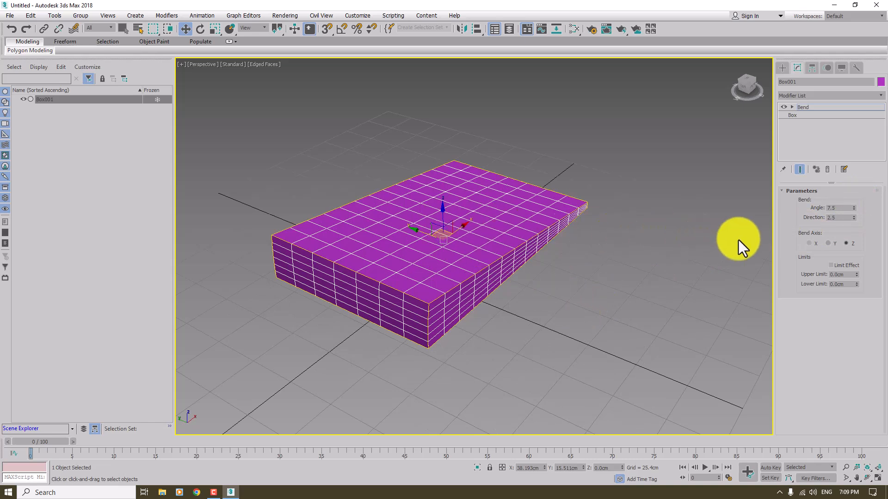
# Step: Switch the box's Bend axis to X and set the bend angle to 149.0 so it forms an arch
pyautogui.click(808, 243)
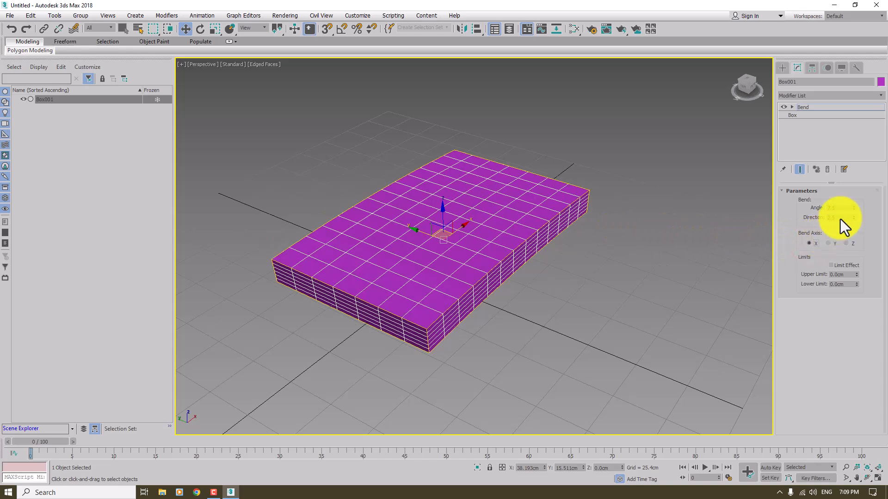
pyautogui.moveTo(854, 208); pyautogui.dragTo(883, 75)
pyautogui.scroll(-3, 656, 229)
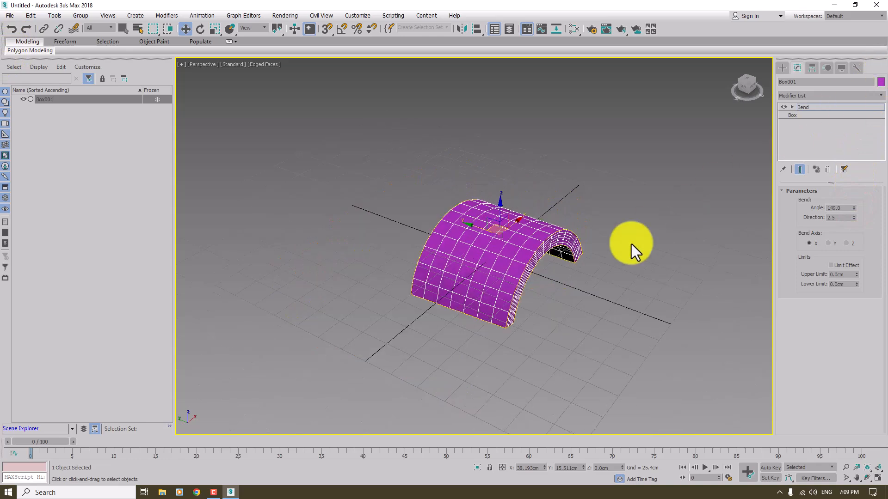
pyautogui.keyDown('alt'); pyautogui.moveTo(588, 272); pyautogui.dragTo(580, 276, button='middle'); pyautogui.keyUp('alt')
pyautogui.moveTo(502, 236)
pyautogui.mouseDown()
pyautogui.moveTo(478, 227)
pyautogui.moveTo(503, 227)
pyautogui.moveTo(498, 218)
pyautogui.moveTo(511, 218)
pyautogui.moveTo(504, 226)
pyautogui.moveTo(527, 202)
pyautogui.moveTo(526, 188)
pyautogui.moveTo(528, 231)
pyautogui.moveTo(519, 246)
pyautogui.moveTo(511, 232)
pyautogui.mouseUp()
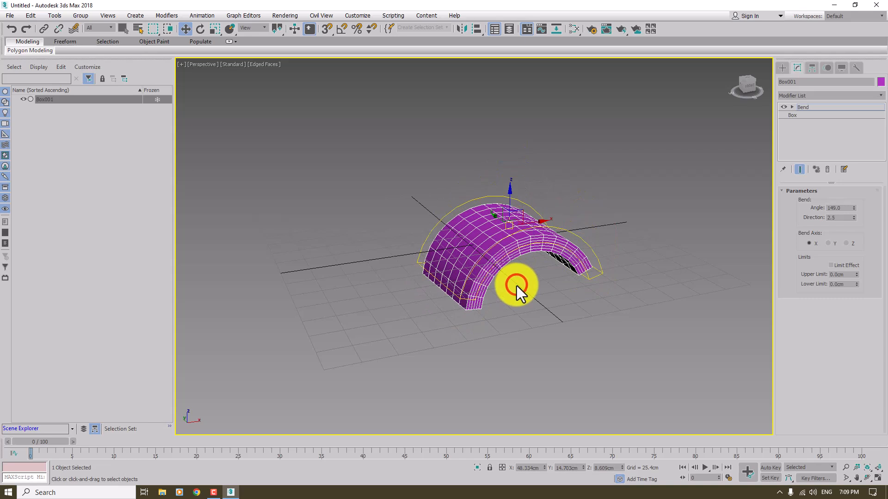
# Step: Leave the modifier settings, deselect the bent box and turn off the edged faces display in the Perspective view
pyautogui.click(780, 69)
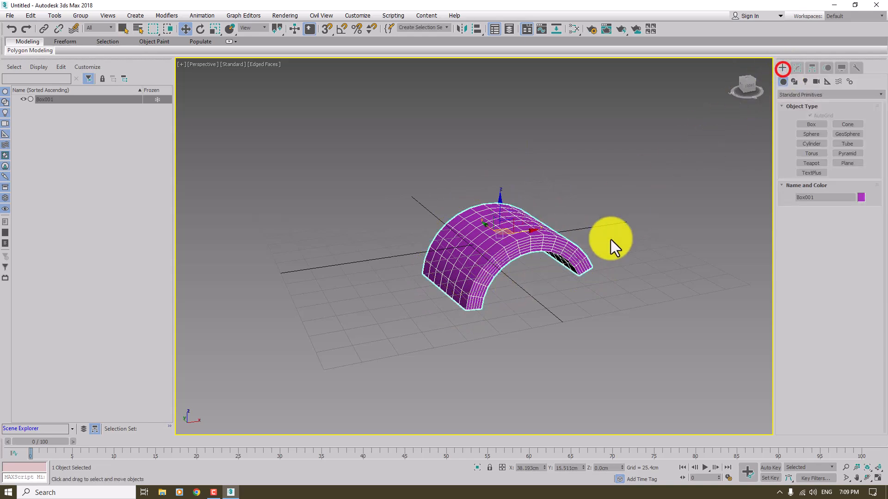
pyautogui.click(592, 257)
pyautogui.press('F4')
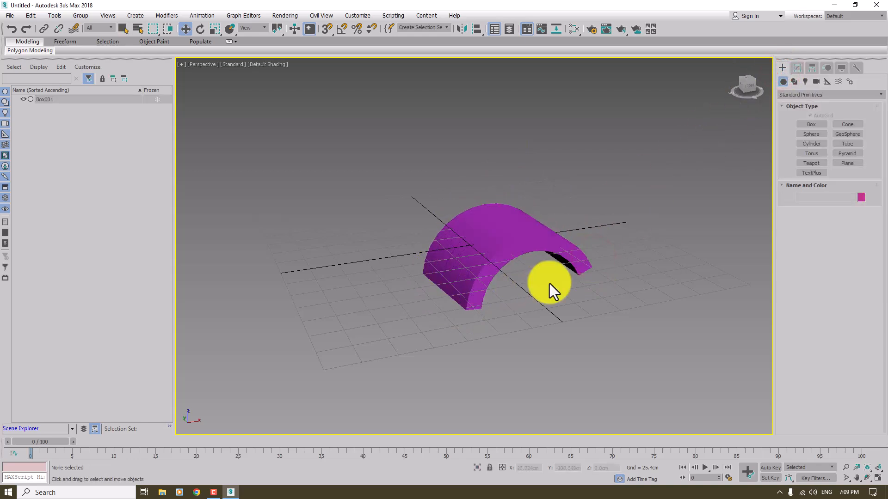
# Step: Select the bent box and reset its X and Y position to 0.0 cm
pyautogui.click(494, 245)
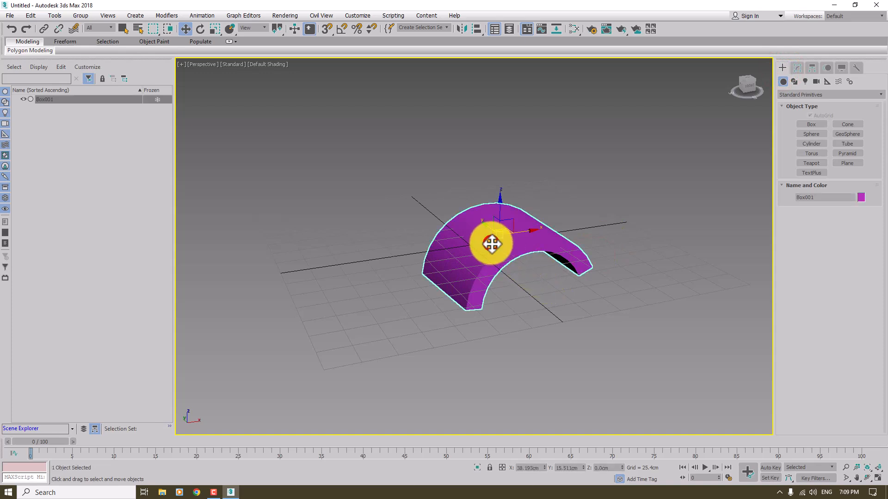
pyautogui.rightClick(545, 468)
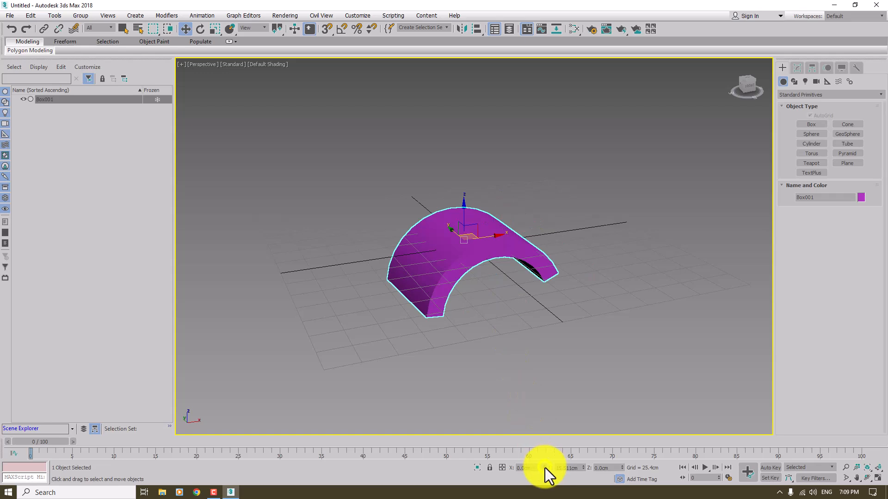
pyautogui.rightClick(583, 468)
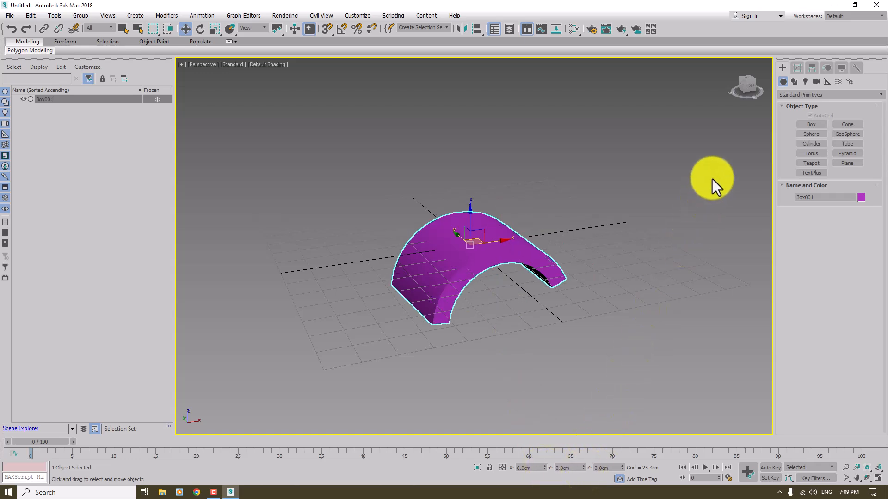
pyautogui.scroll(6, 465, 234)
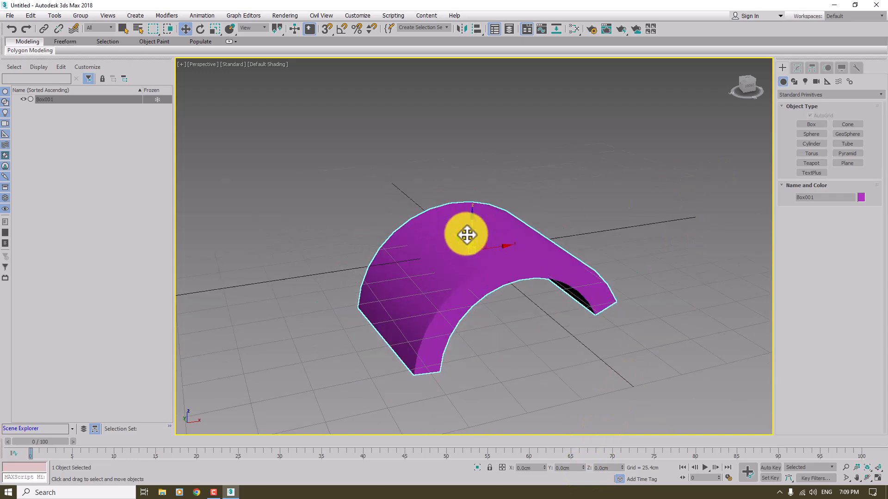
pyautogui.scroll(-3, 467, 234)
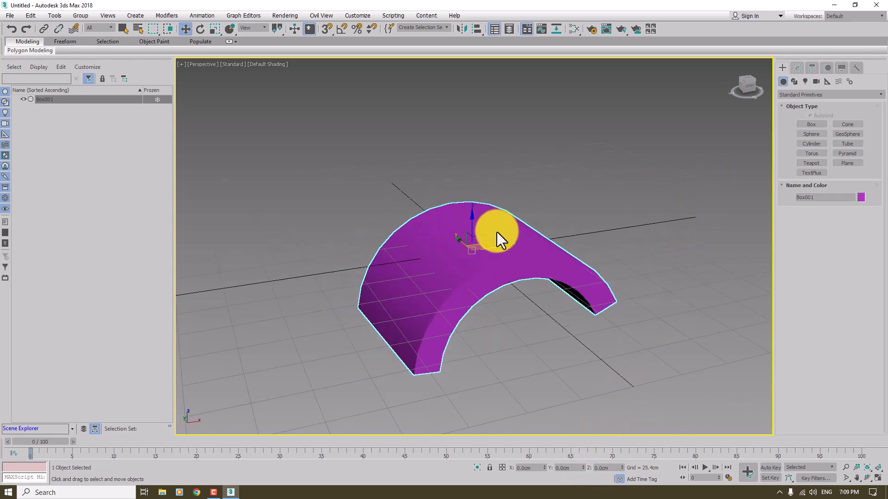
# Step: Change the bent box's object color to light salmon pink from the 3ds Max palette
pyautogui.click(862, 197)
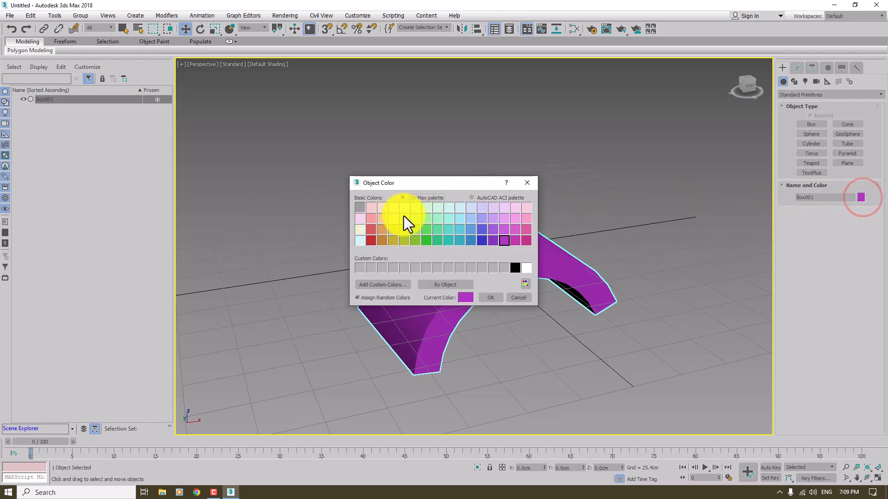
pyautogui.click(366, 217)
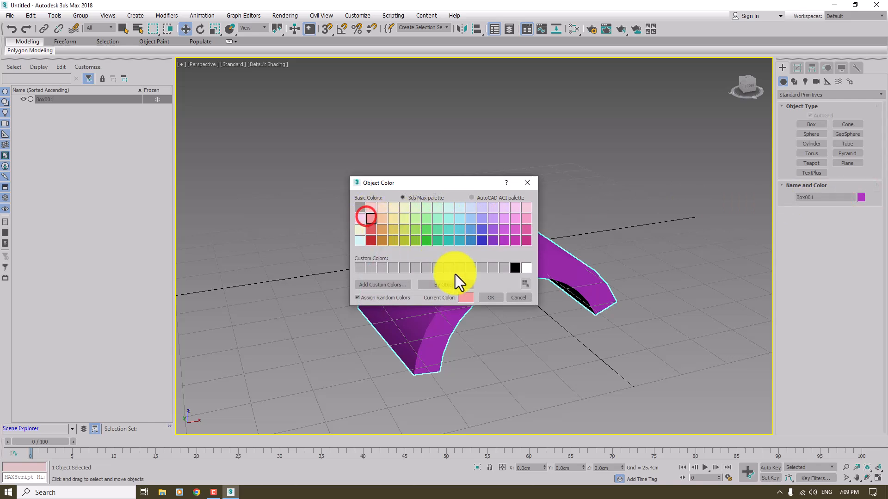
pyautogui.click(494, 299)
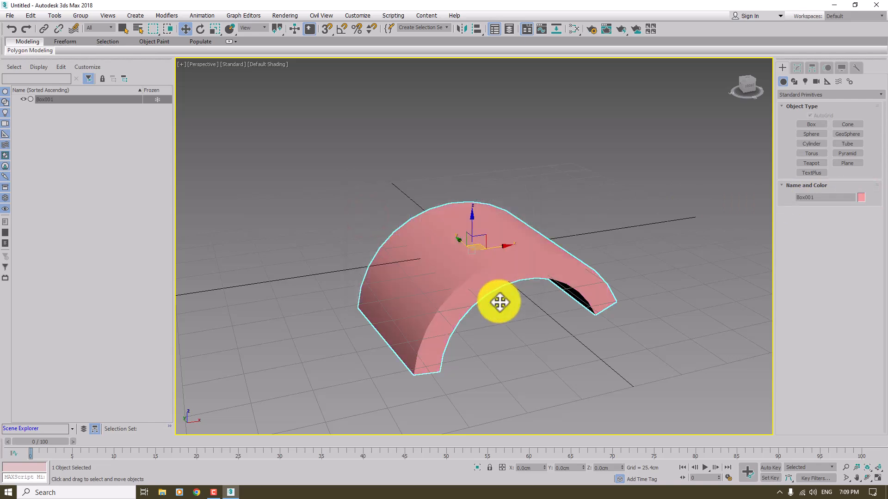
# Step: Turn edged faces back on and move the arch to about X 2.8, Y 1.5, Z 34.5 cm
pyautogui.press('F4')
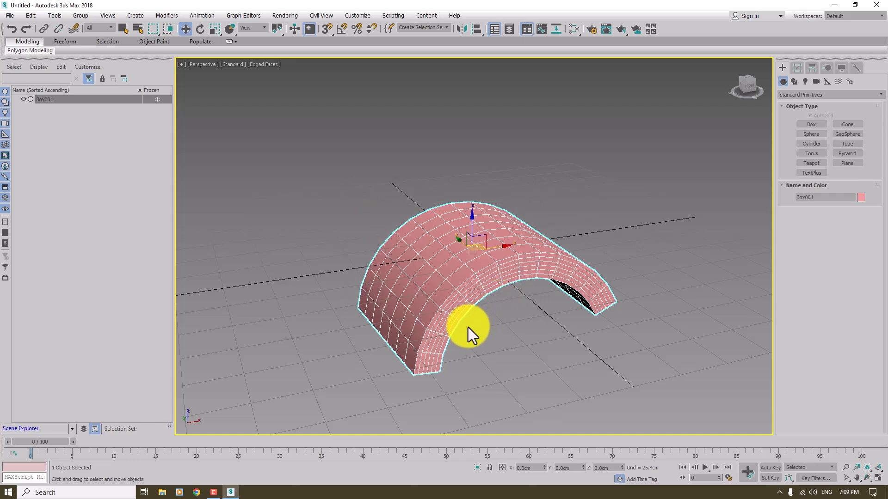
pyautogui.moveTo(467, 245); pyautogui.dragTo(499, 200)
pyautogui.keyDown('alt'); pyautogui.moveTo(499, 201); pyautogui.dragTo(456, 246, button='middle'); pyautogui.keyUp('alt')
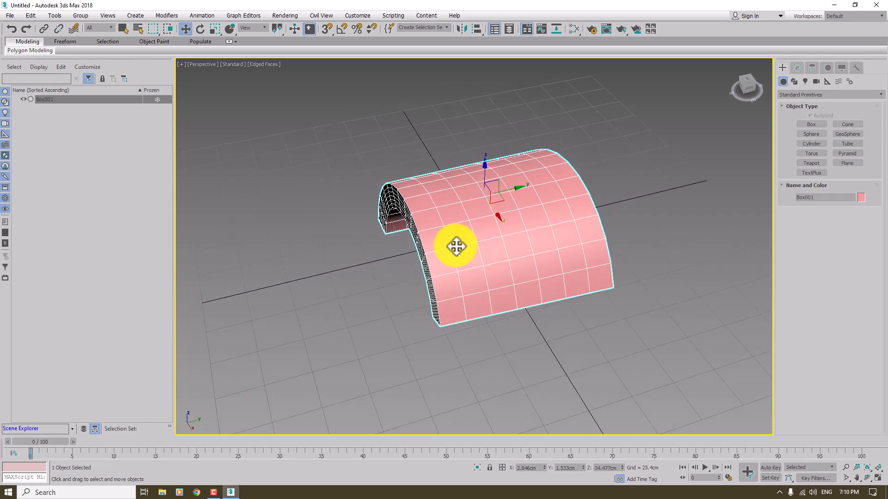
# Step: Rotate the arch freely to about X -49.5, Y -3.2 and Z -2.7 degrees
pyautogui.press('e')
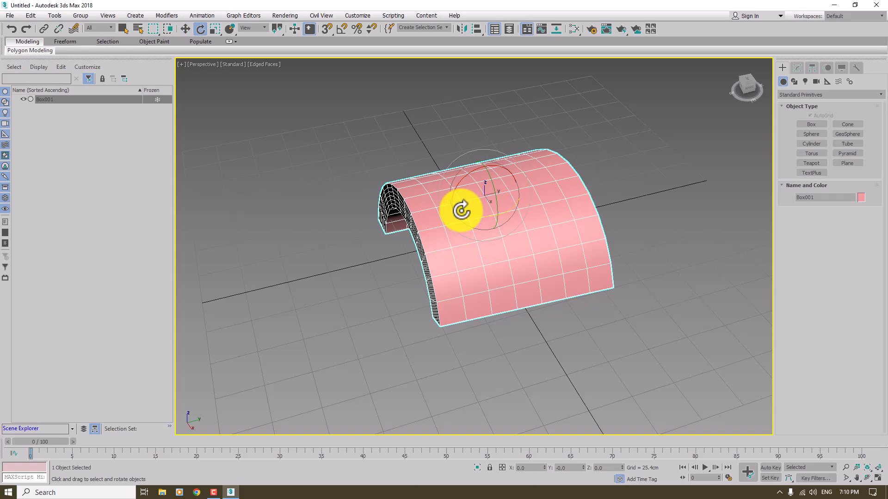
pyautogui.moveTo(461, 211); pyautogui.dragTo(519, 174)
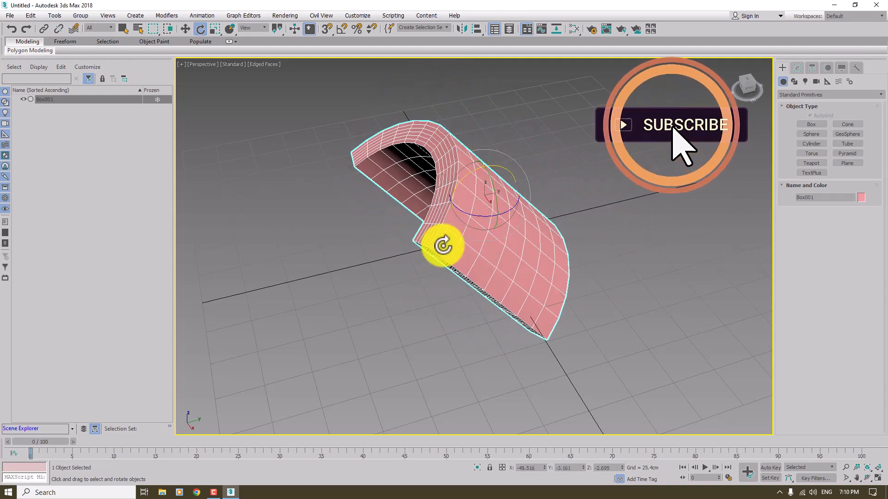
pyautogui.keyDown('alt'); pyautogui.moveTo(415, 273); pyautogui.dragTo(415, 273, button='middle'); pyautogui.keyUp('alt')
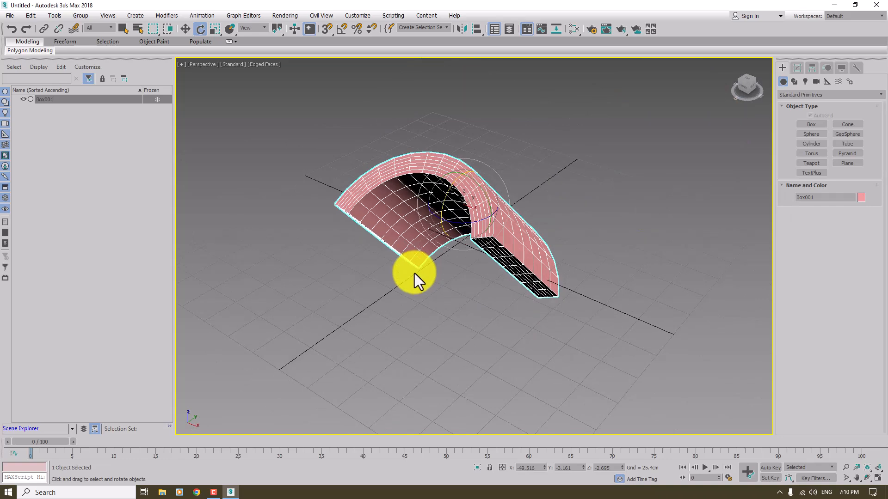
# Step: Scale the arch with the Uniform Scale tool to about 107 on X, and deselect it
pyautogui.click(218, 33)
pyautogui.moveTo(453, 173); pyautogui.dragTo(461, 204)
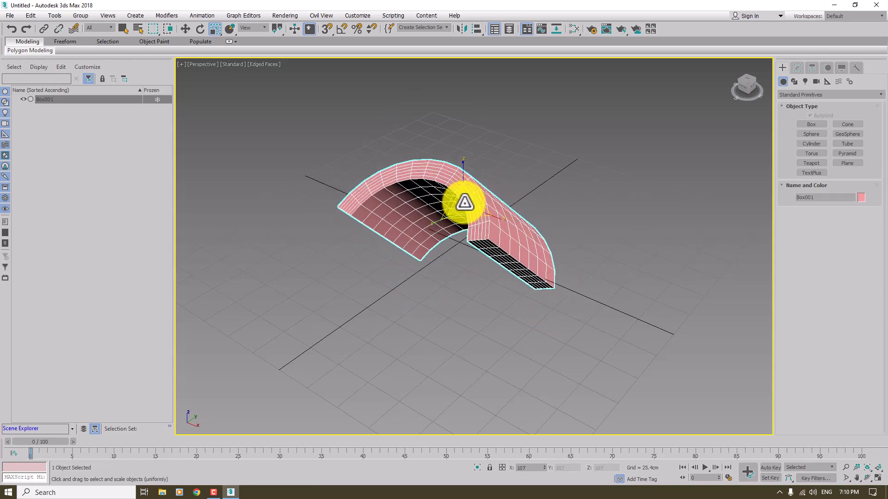
pyautogui.click(451, 279)
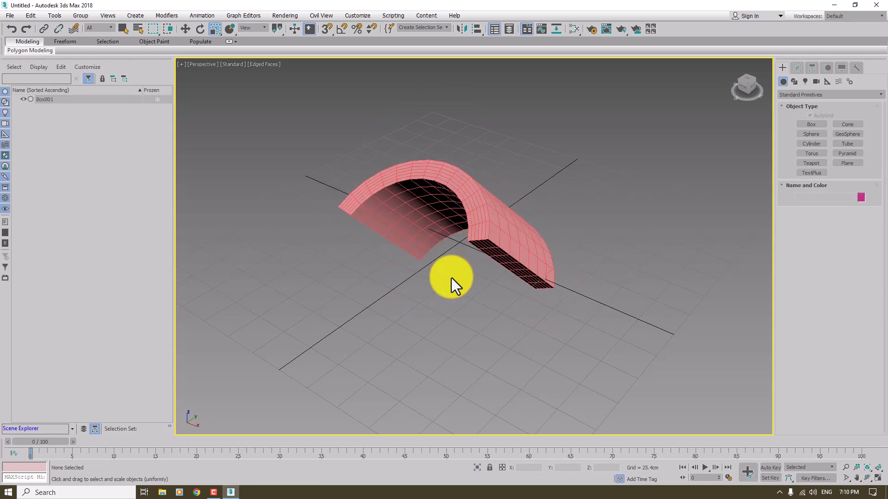